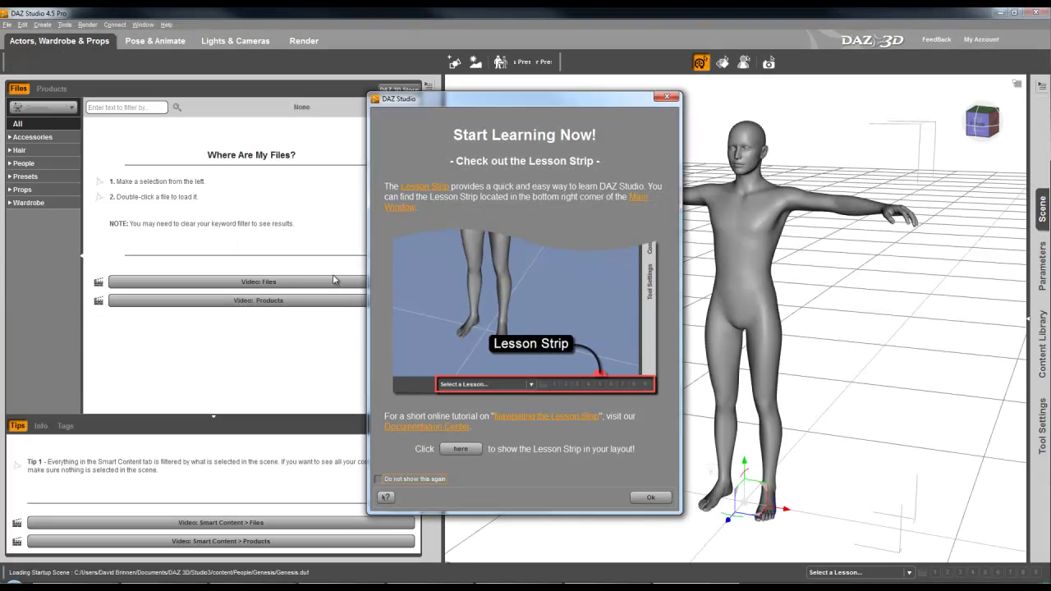
Dismiss the startup lesson notice and load the ready-to-render Fiery Genesis 2 scene from the full content list.
{"action": "left_click", "coordinate": [666, 97]}
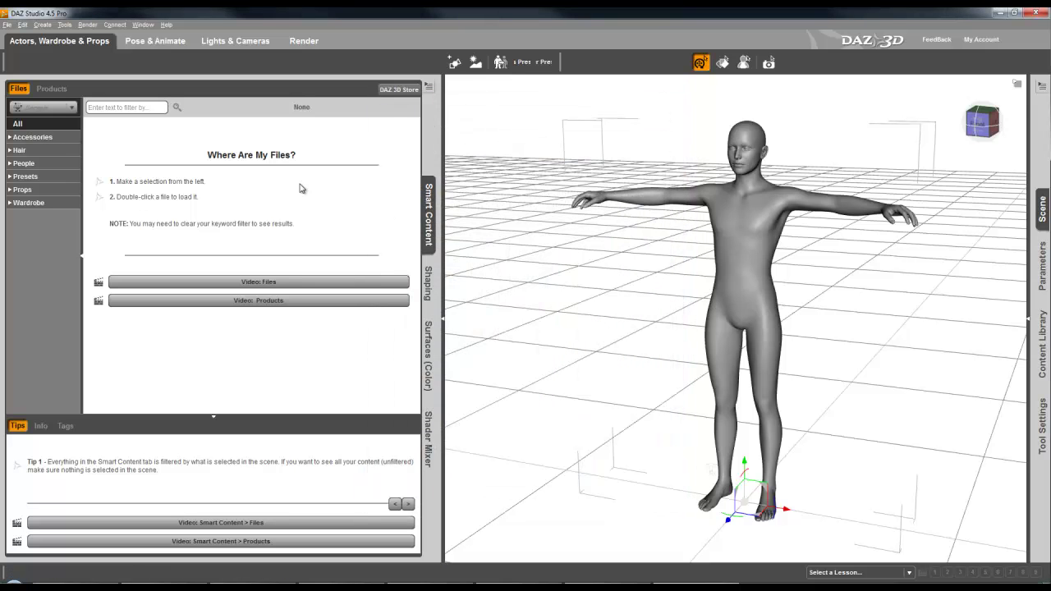
{"action": "left_click", "coordinate": [18, 125]}
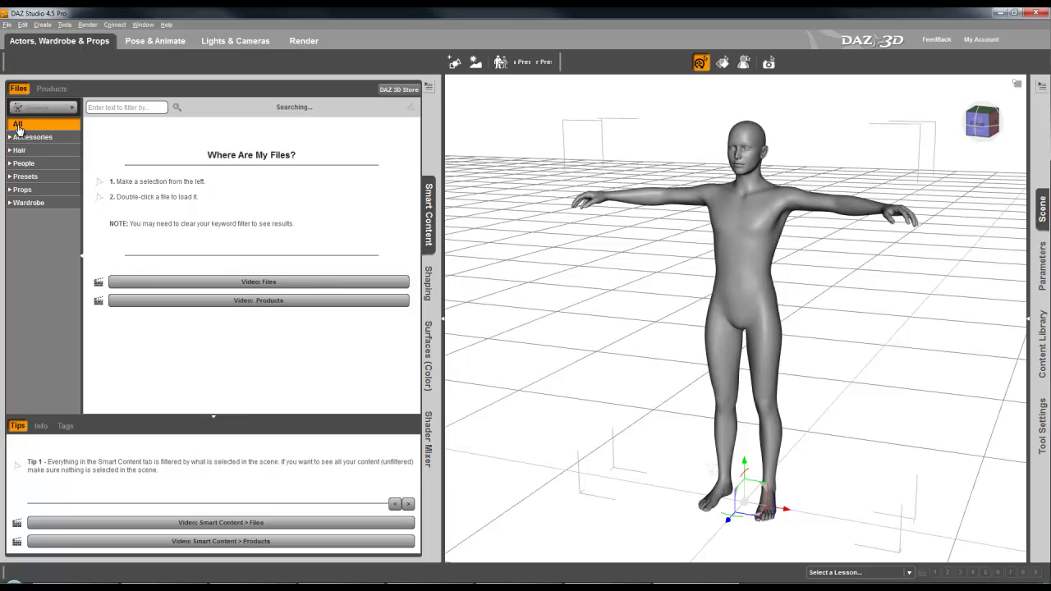
{"action": "scroll", "coordinate": [417, 158], "scroll_direction": "down", "scroll_amount": 5}
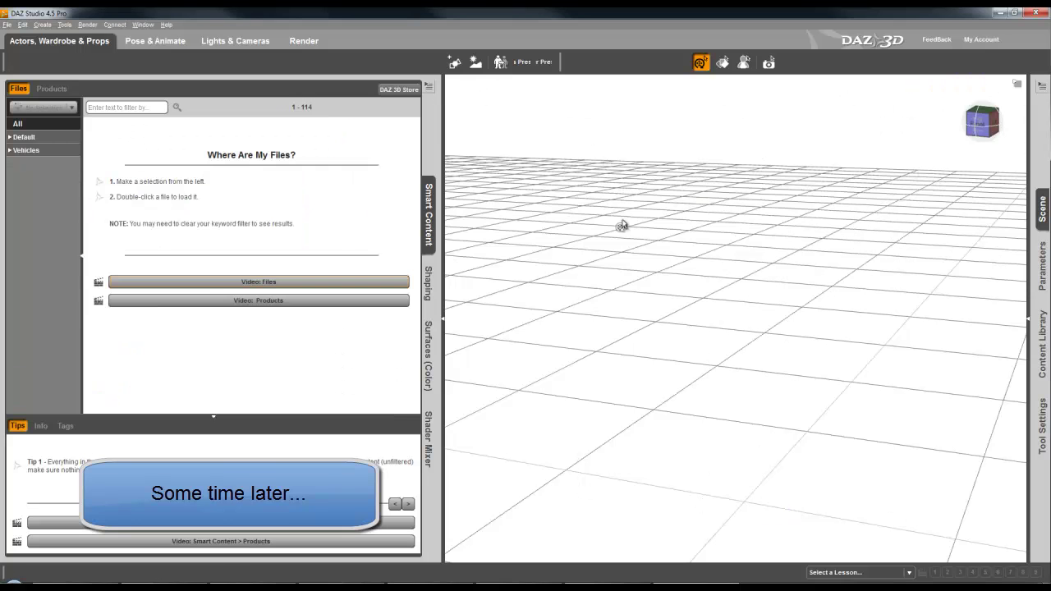
{"action": "left_click", "coordinate": [55, 127]}
{"action": "left_click_drag", "start_coordinate": [417, 159], "coordinate": [416, 281]}
{"action": "double_click", "coordinate": [182, 288]}
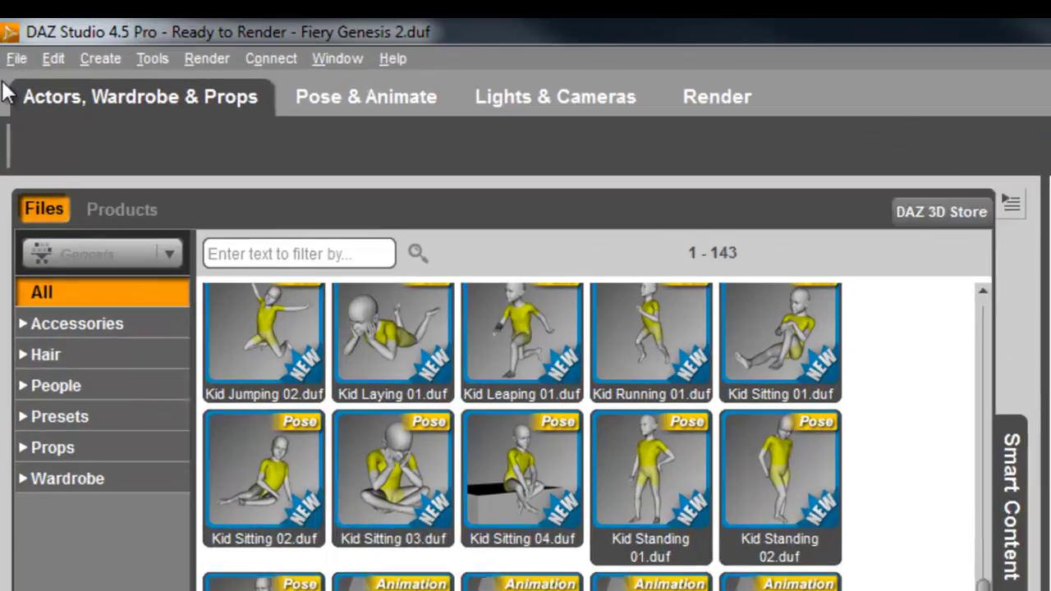
Send the scene to Bryce and render the figure there.
{"action": "left_click", "coordinate": [7, 24]}
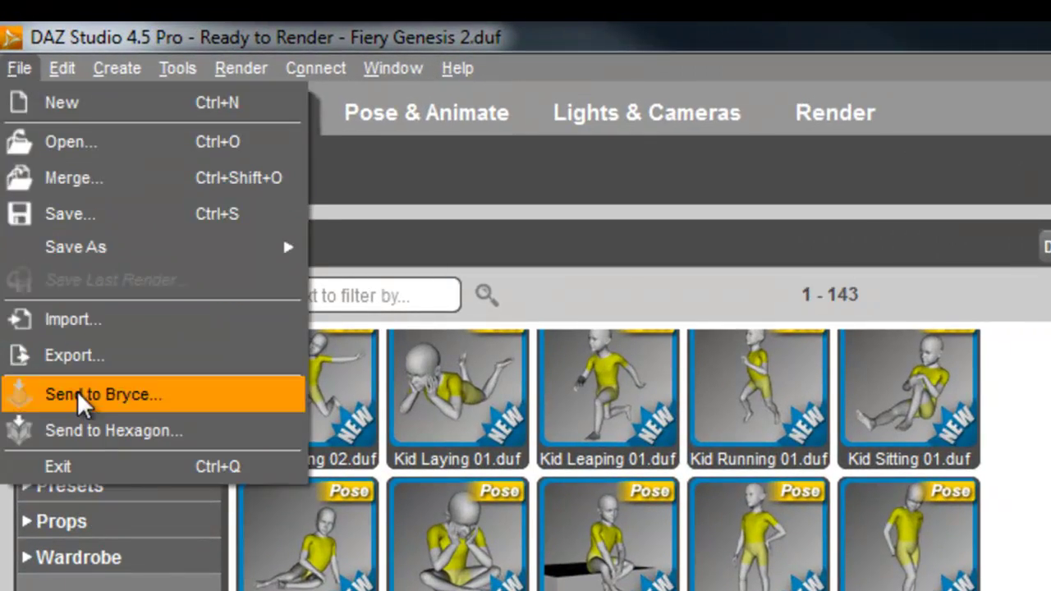
{"action": "left_click", "coordinate": [426, 484]}
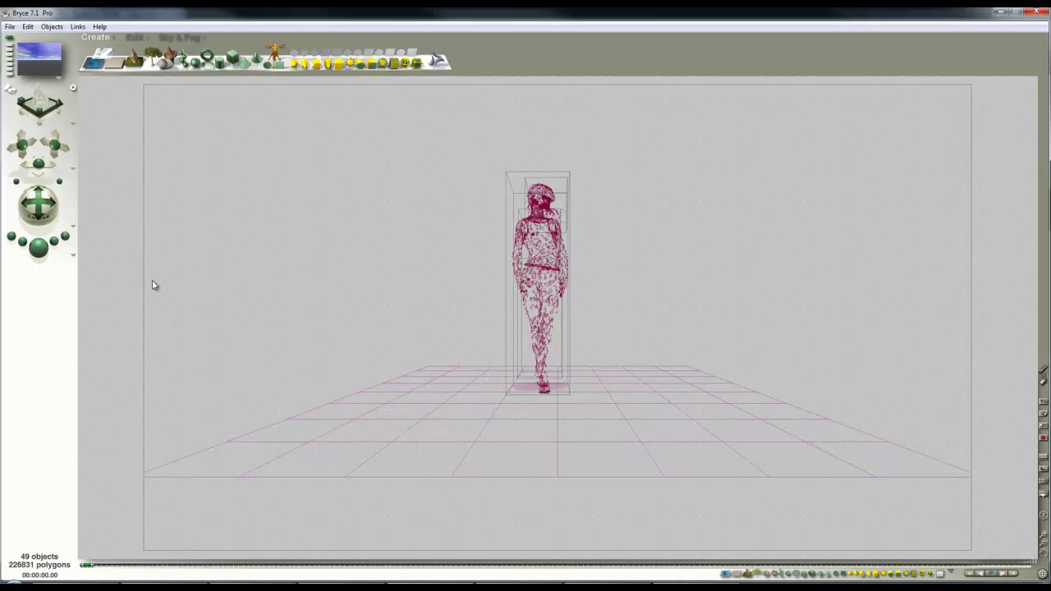
{"action": "left_click", "coordinate": [39, 246]}
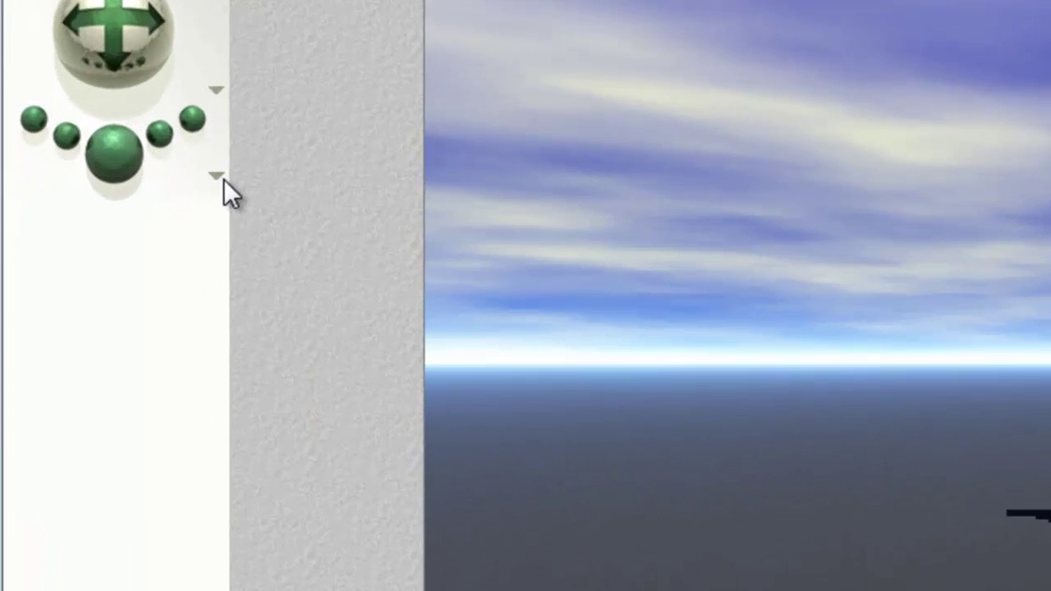
Set the render options to Premium quality with 4 rays per pixel, True Ambience and Boost Light.
{"action": "left_click", "coordinate": [73, 255]}
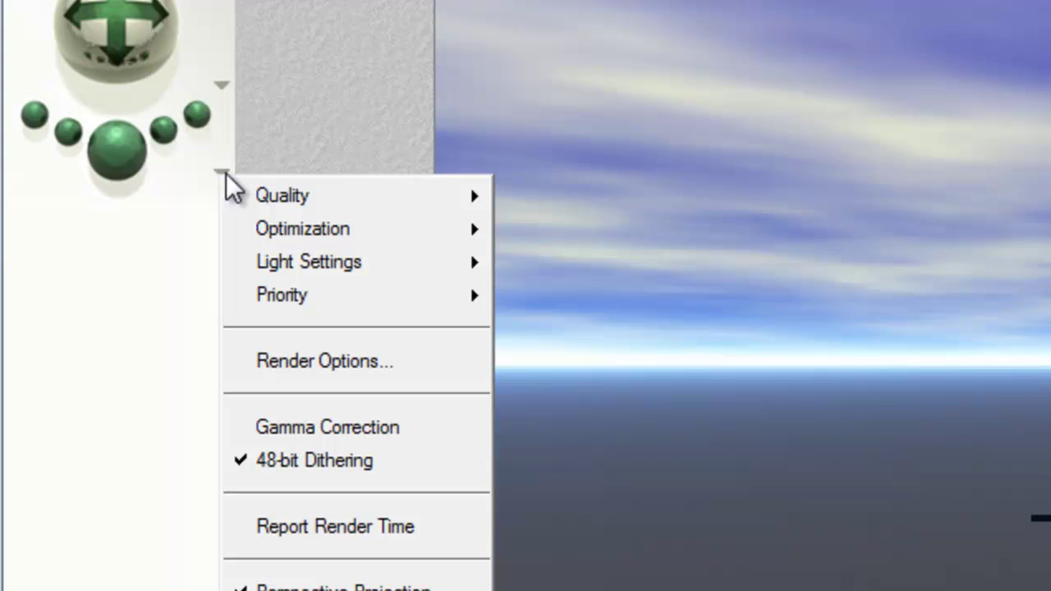
{"action": "left_click", "coordinate": [324, 362]}
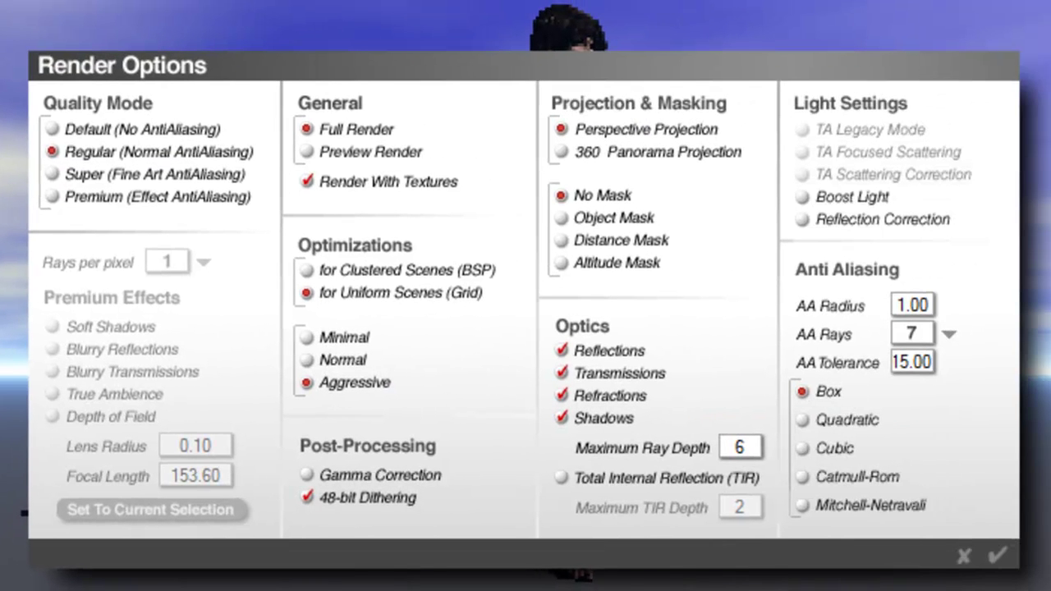
{"action": "left_click", "coordinate": [52, 197]}
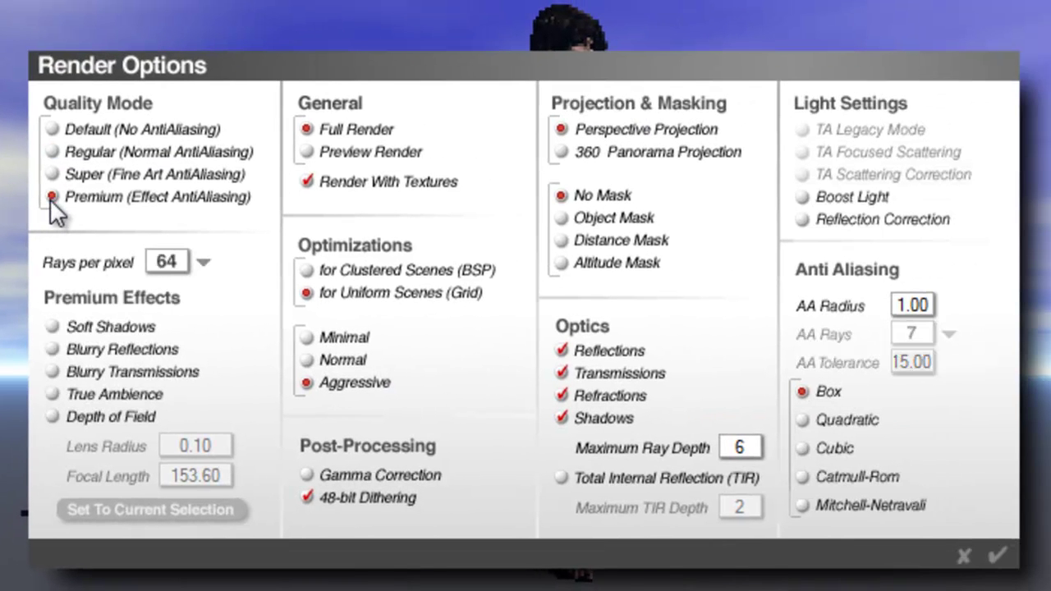
{"action": "left_click", "coordinate": [204, 261]}
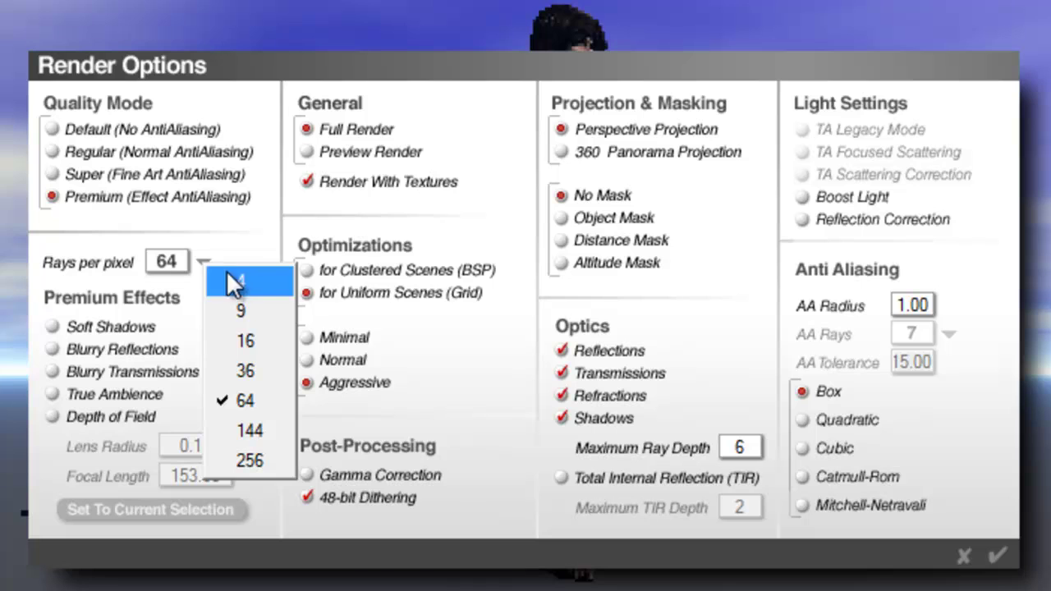
{"action": "left_click", "coordinate": [254, 289]}
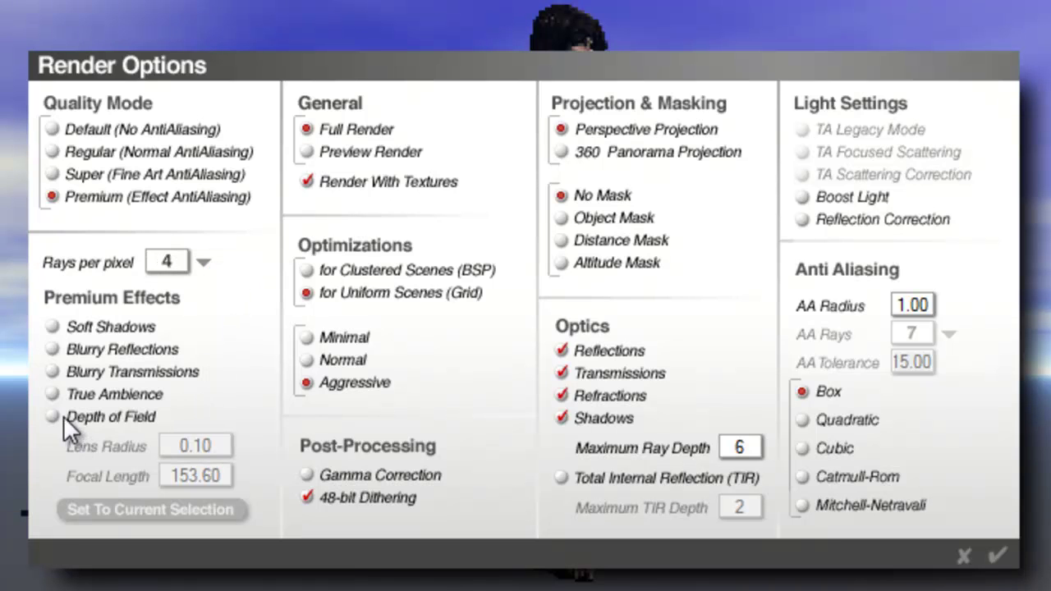
{"action": "left_click", "coordinate": [55, 394]}
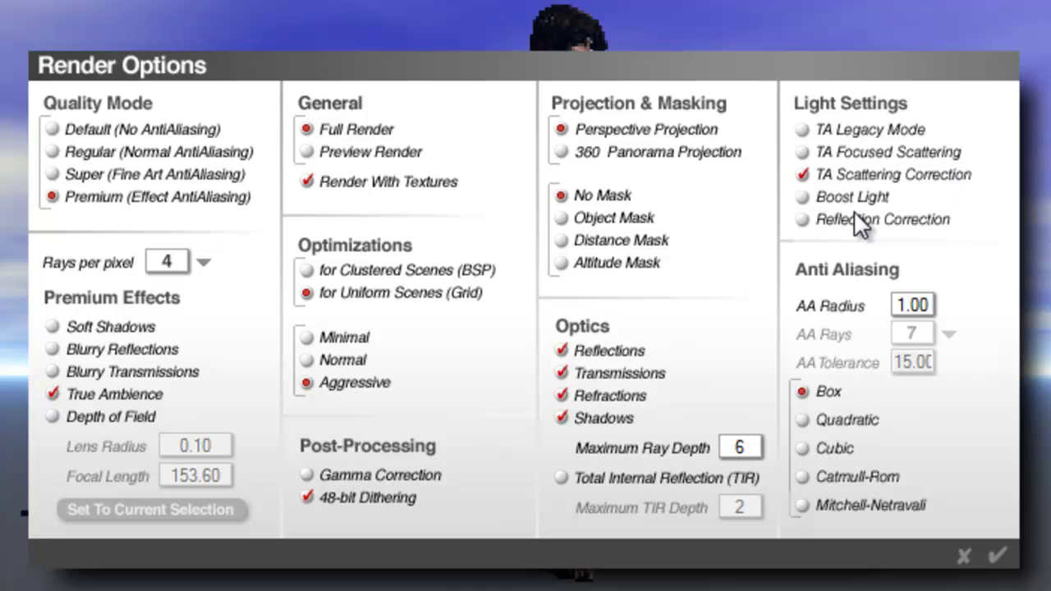
{"action": "left_click", "coordinate": [805, 198]}
{"action": "left_click", "coordinate": [999, 556]}
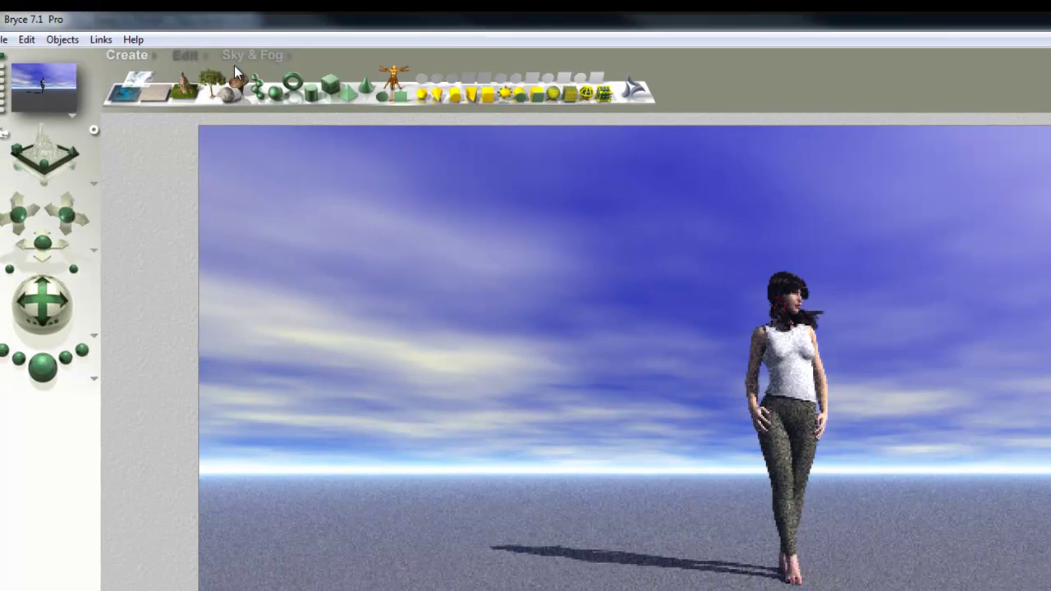
Replace the cloudy sky with a plain black background and delete the ground plane.
{"action": "left_click", "coordinate": [248, 59]}
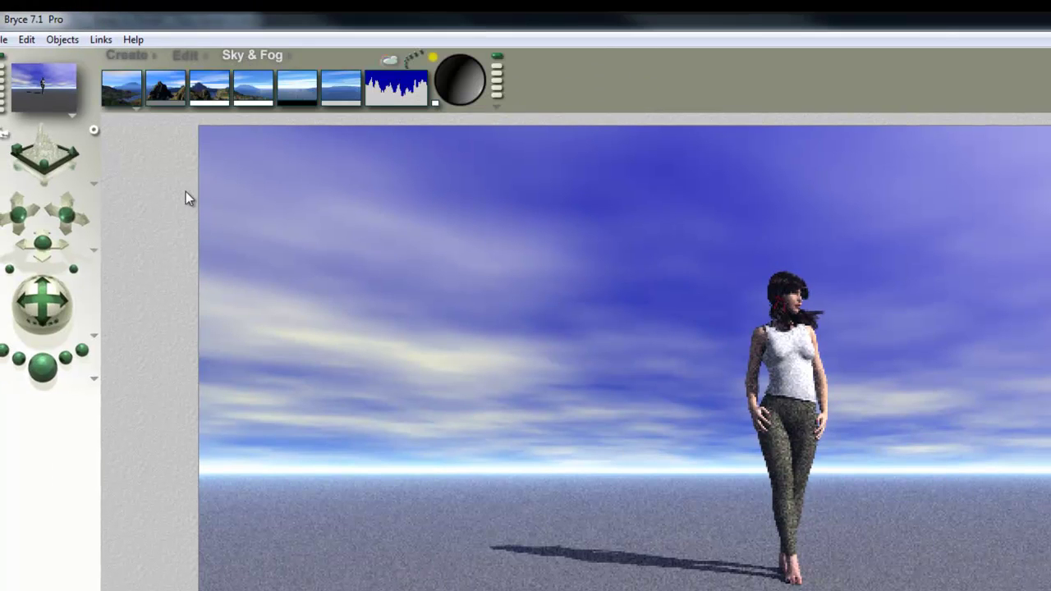
{"action": "left_click", "coordinate": [137, 113]}
{"action": "left_click", "coordinate": [156, 169]}
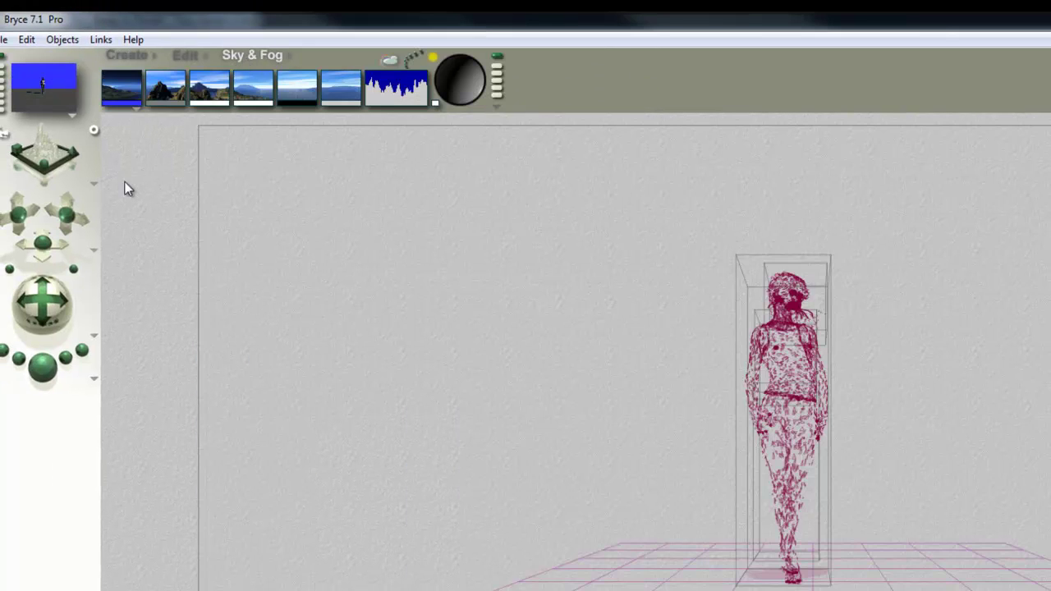
{"action": "left_click_drag", "start_coordinate": [132, 104], "coordinate": [291, 102]}
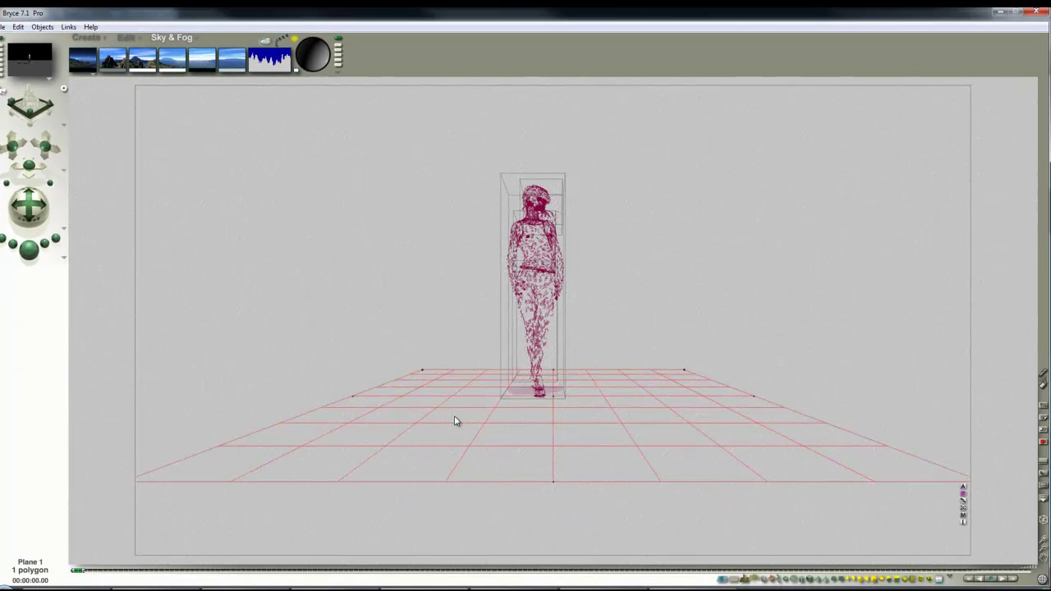
{"action": "key", "text": "Delete"}
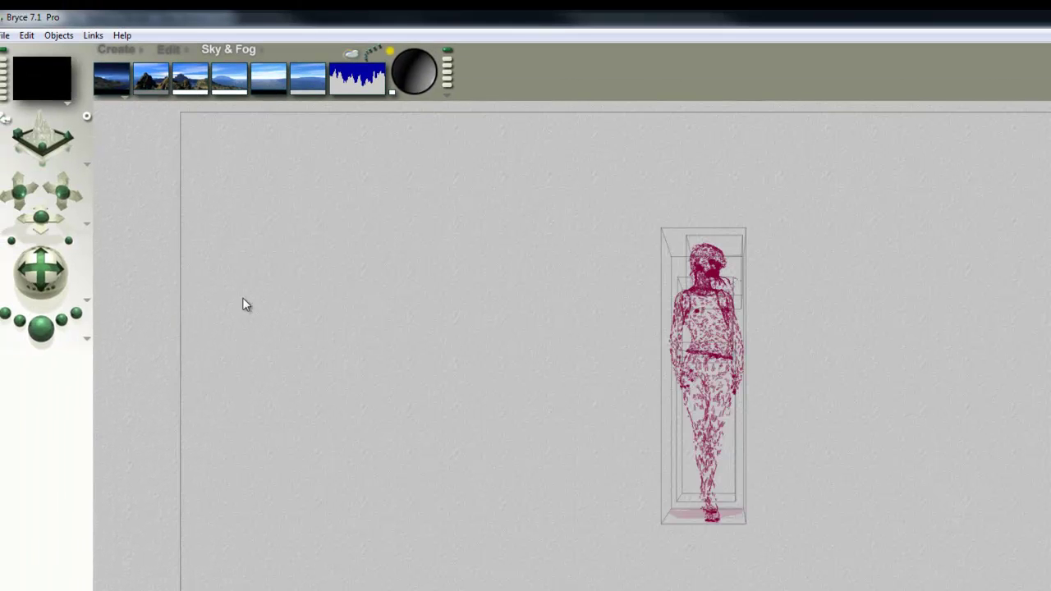
Add a radial light, then enlarge and position it so that it surrounds the figure's upper body.
{"action": "left_click", "coordinate": [112, 48]}
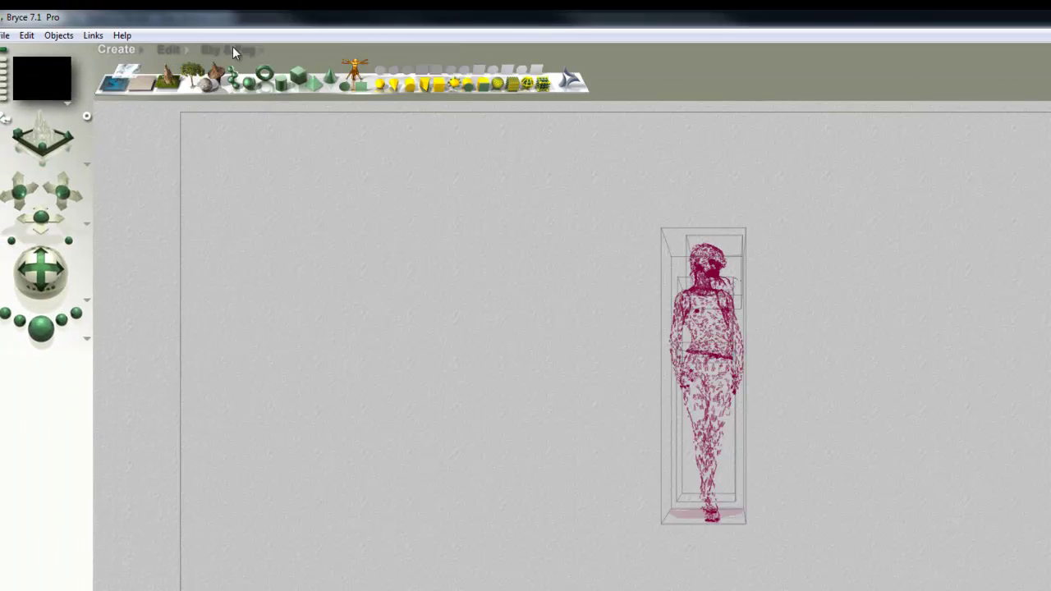
{"action": "left_click", "coordinate": [380, 85]}
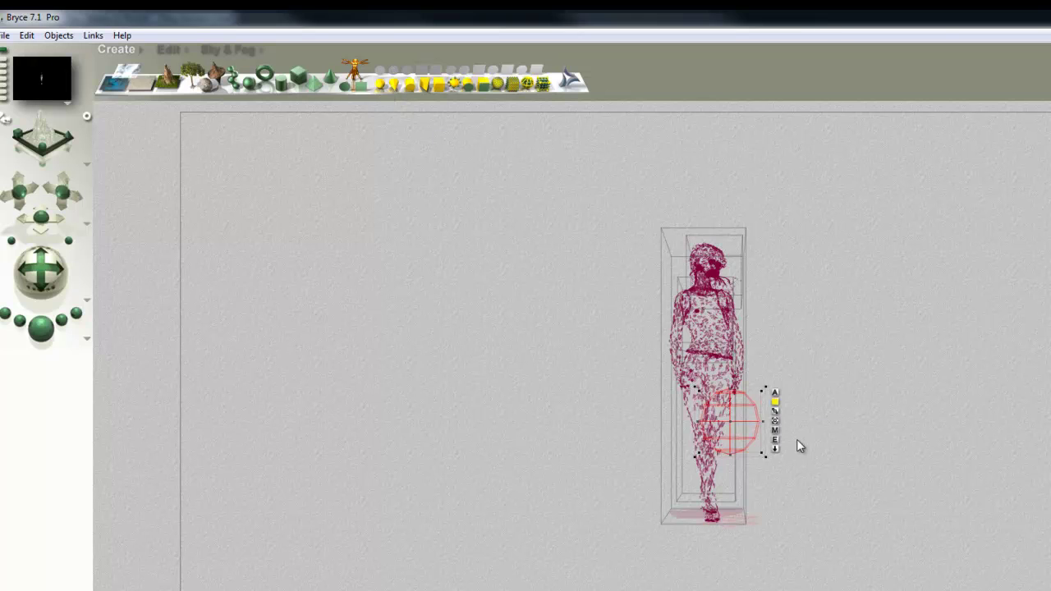
{"action": "left_click", "coordinate": [168, 49]}
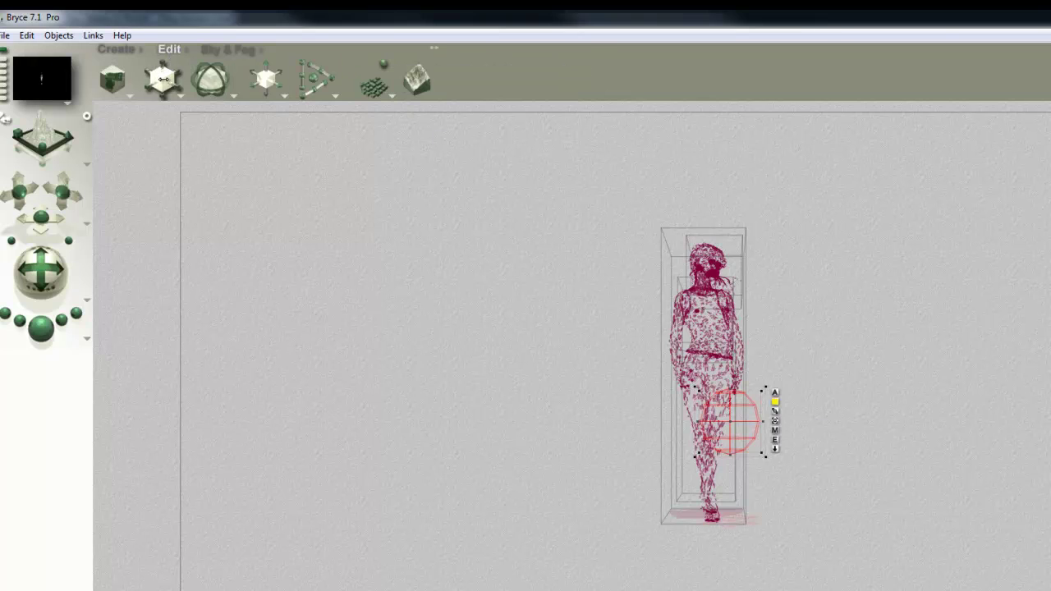
{"action": "left_click_drag", "start_coordinate": [159, 79], "coordinate": [164, 79]}
{"action": "left_click_drag", "start_coordinate": [767, 462], "coordinate": [756, 329]}
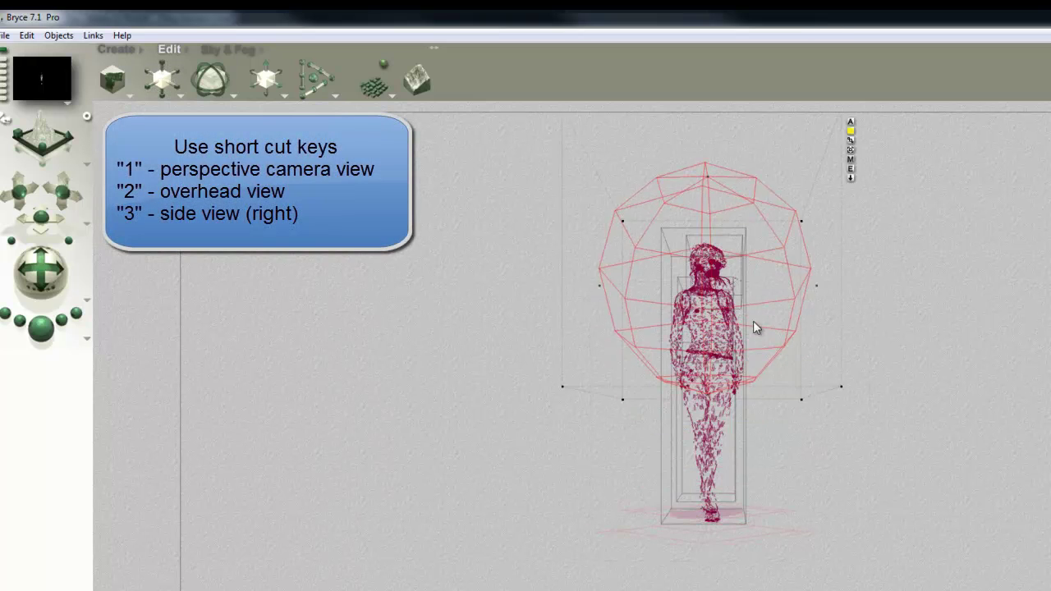
{"action": "key", "text": "2"}
{"action": "key", "text": "1"}
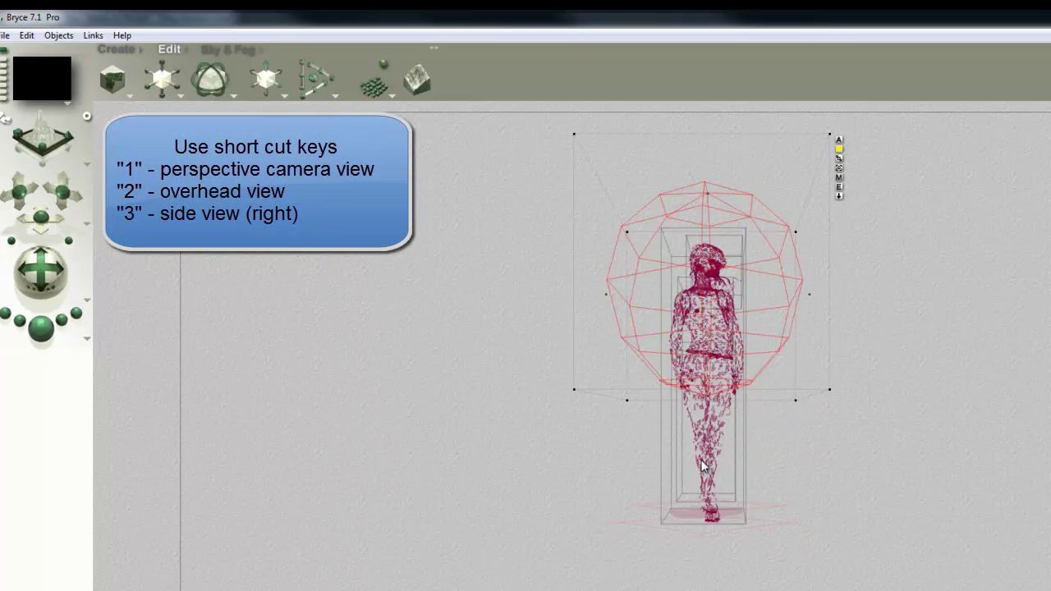
Enable True Ambience Optimization on the radial light and give it a ranged falloff of 9999.
{"action": "left_click", "coordinate": [838, 187]}
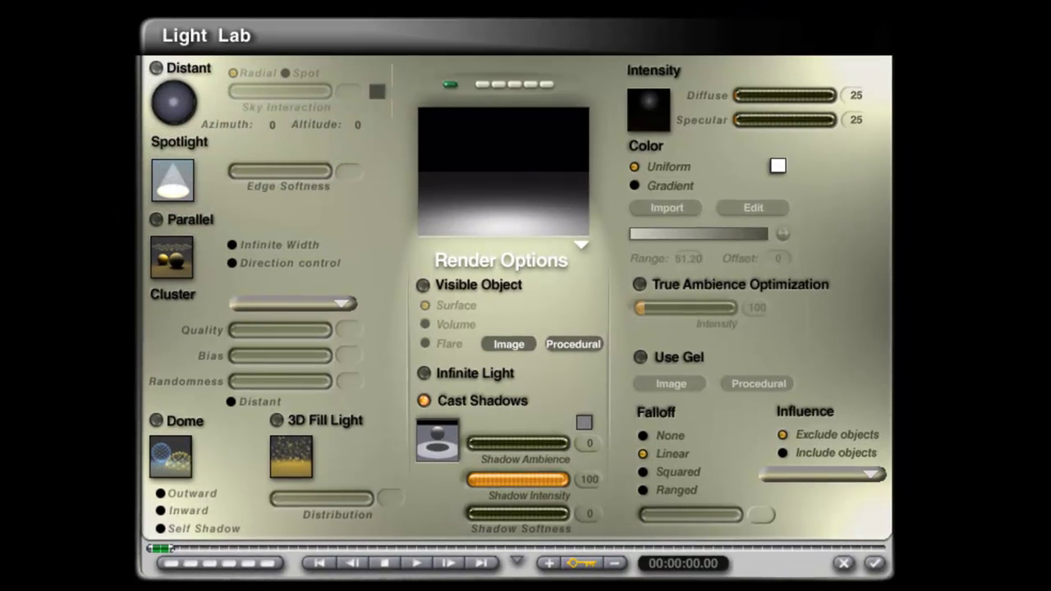
{"action": "left_click", "coordinate": [639, 285]}
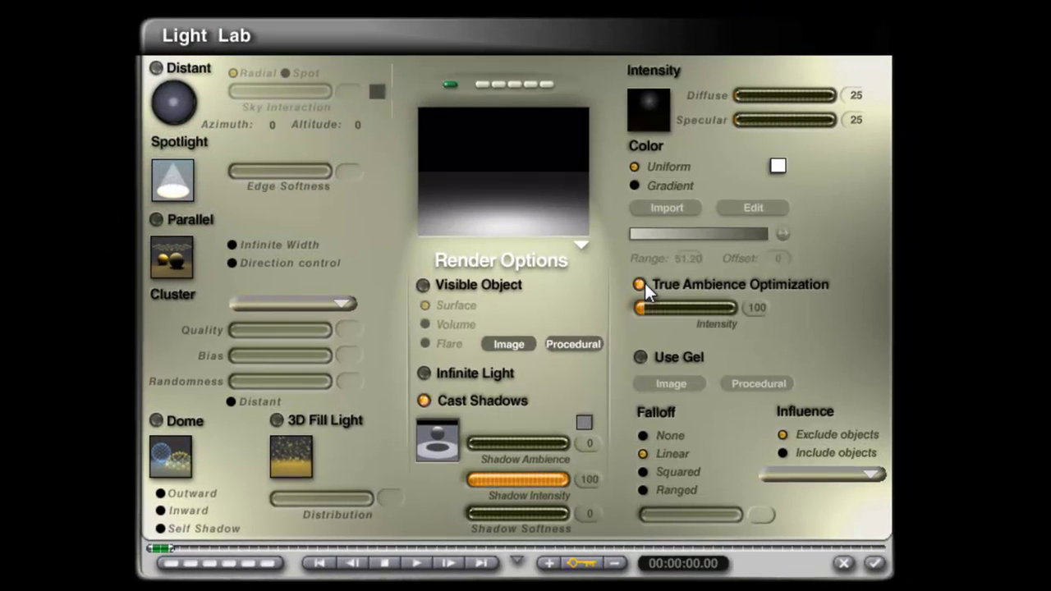
{"action": "left_click", "coordinate": [642, 490]}
{"action": "left_click_drag", "start_coordinate": [675, 513], "coordinate": [682, 512]}
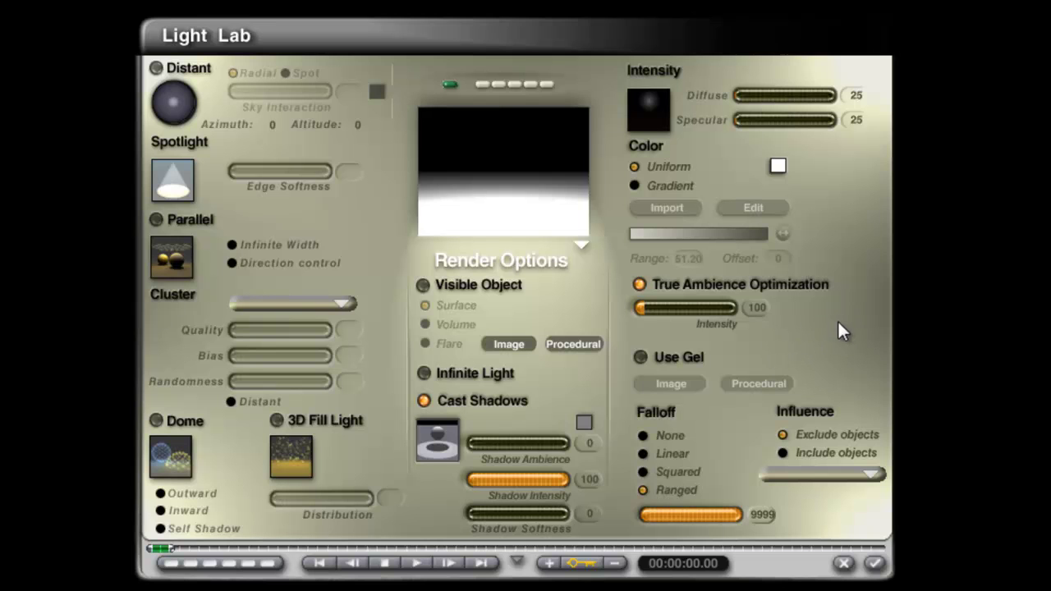
Give the light a procedural gel whose diffuse, ambient and transparent colors use texture A, with ambience and transparency at 100.
{"action": "left_click", "coordinate": [640, 358]}
{"action": "left_click", "coordinate": [758, 382]}
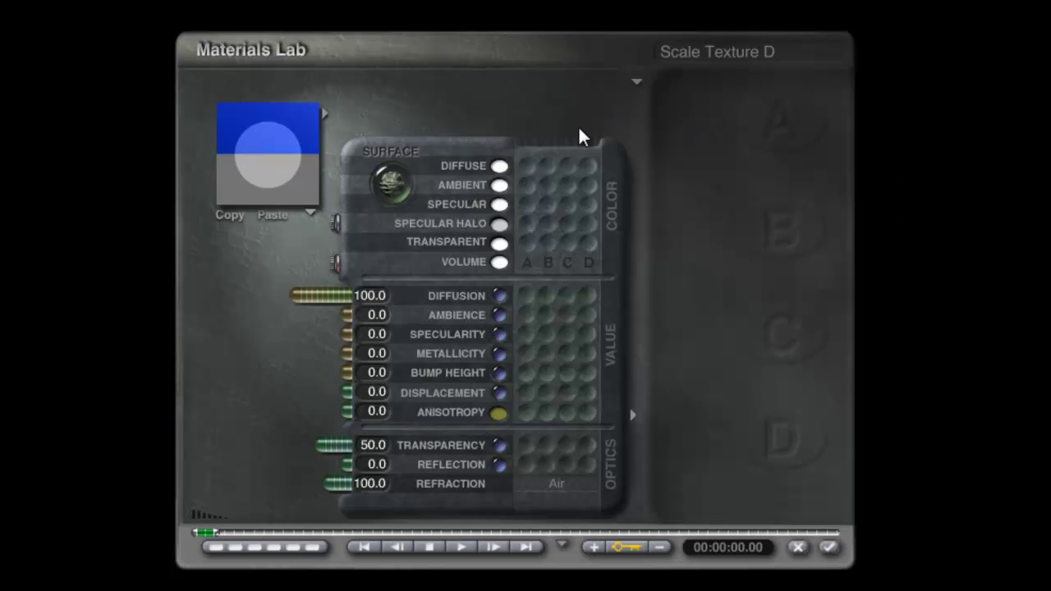
{"action": "left_click", "coordinate": [337, 262]}
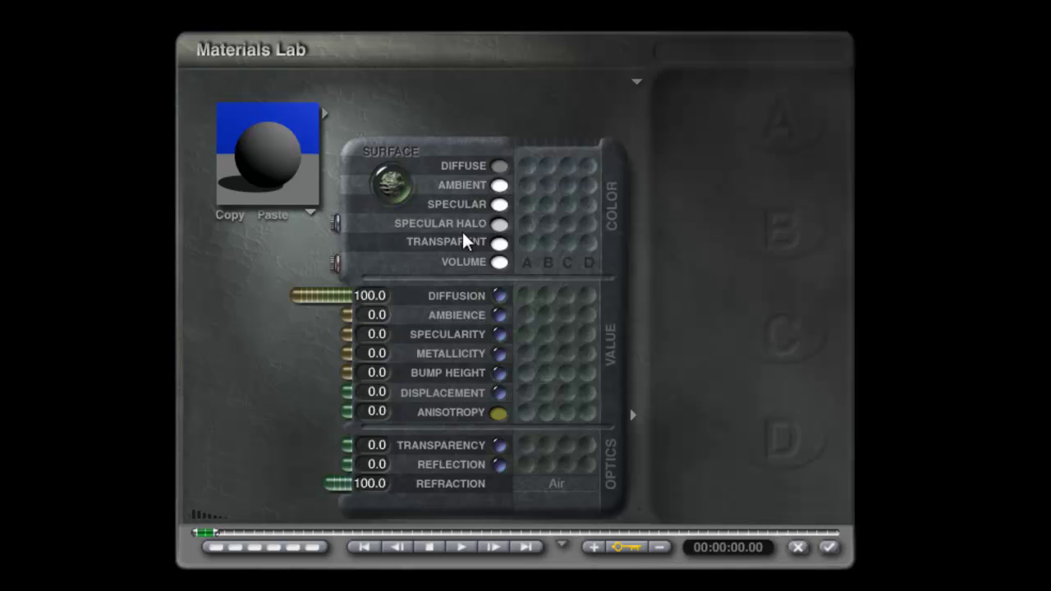
{"action": "left_click", "coordinate": [528, 171]}
{"action": "left_click", "coordinate": [527, 186]}
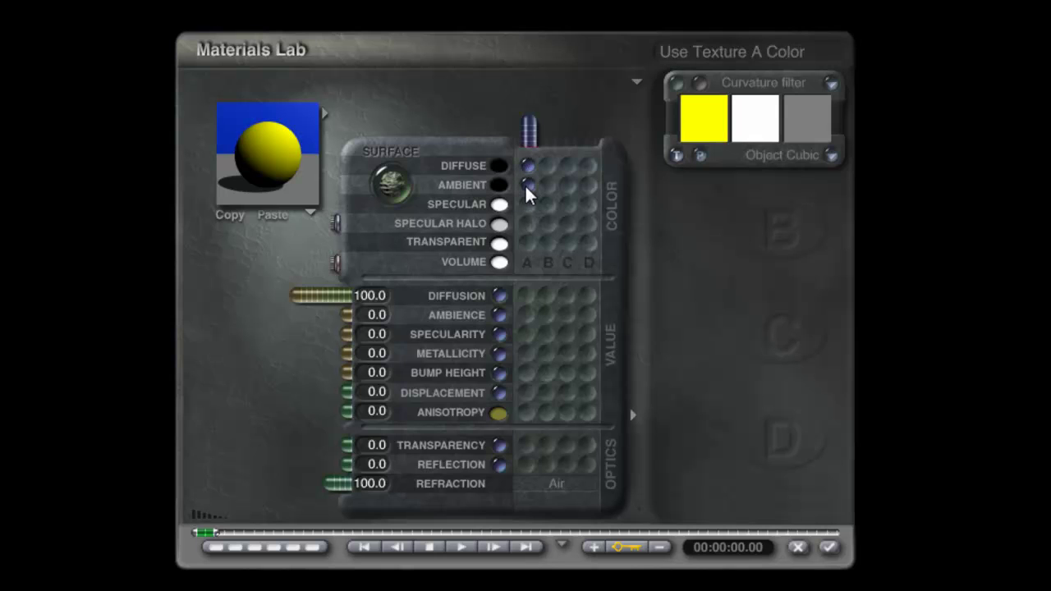
{"action": "left_click_drag", "start_coordinate": [347, 315], "coordinate": [284, 317]}
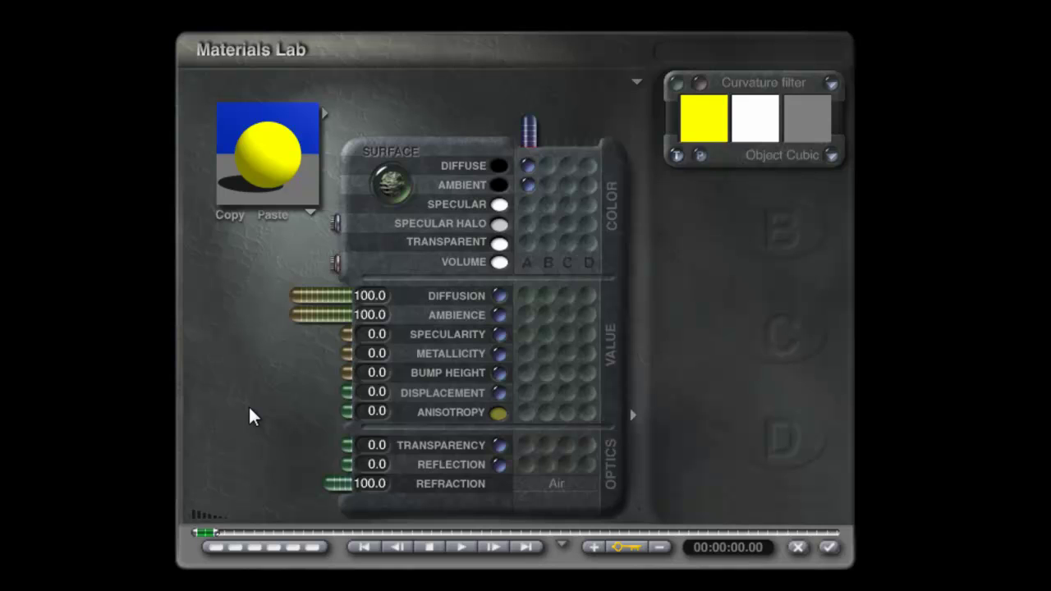
{"action": "left_click", "coordinate": [526, 243]}
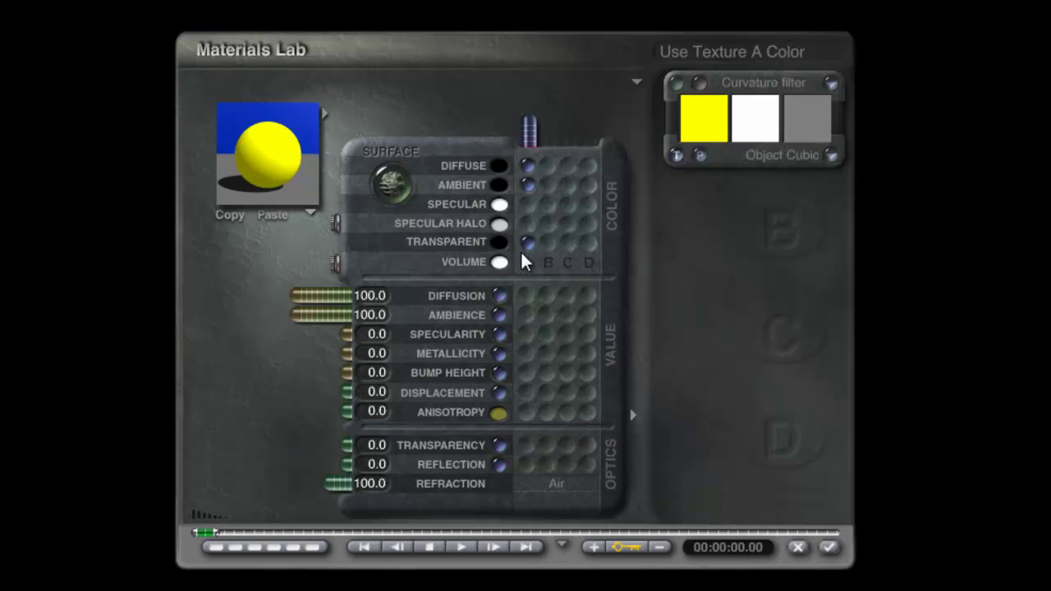
{"action": "left_click_drag", "start_coordinate": [376, 444], "coordinate": [206, 436]}
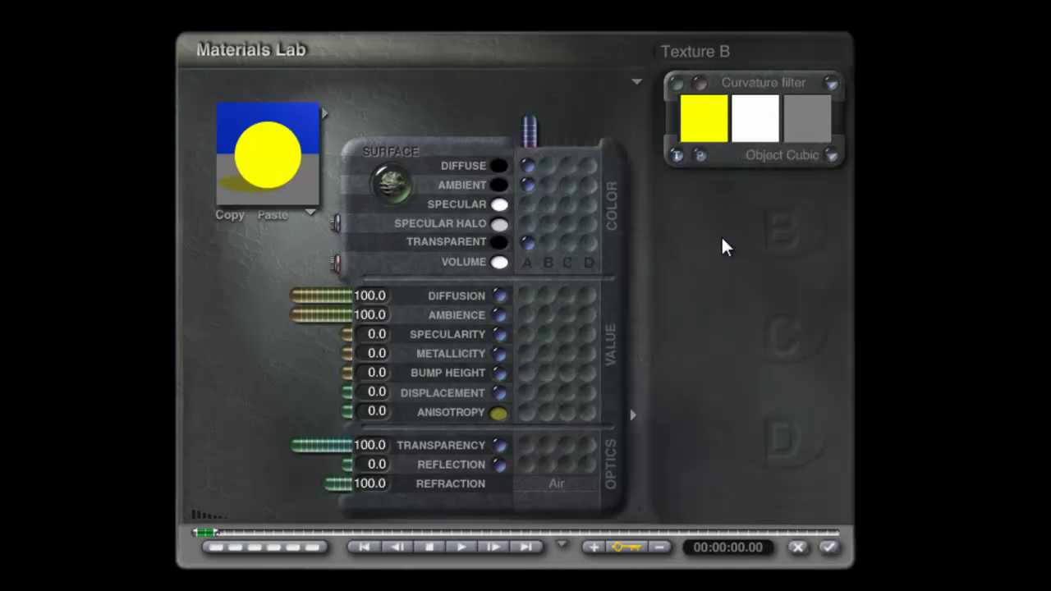
Load the Rainbow texture preset into texture A of the light's gel.
{"action": "left_click", "coordinate": [754, 99]}
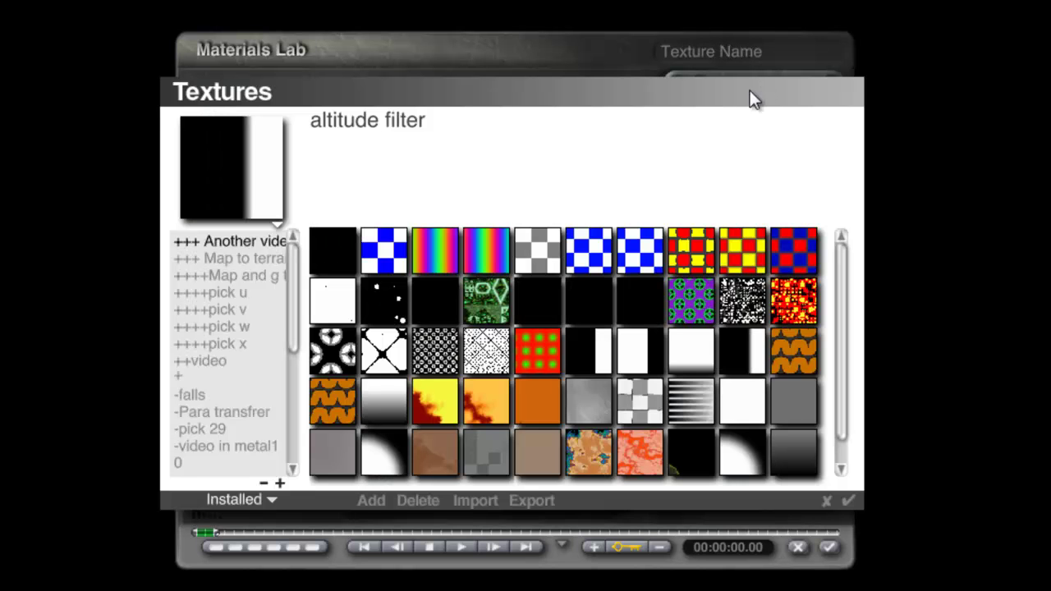
{"action": "left_click_drag", "start_coordinate": [291, 304], "coordinate": [276, 454]}
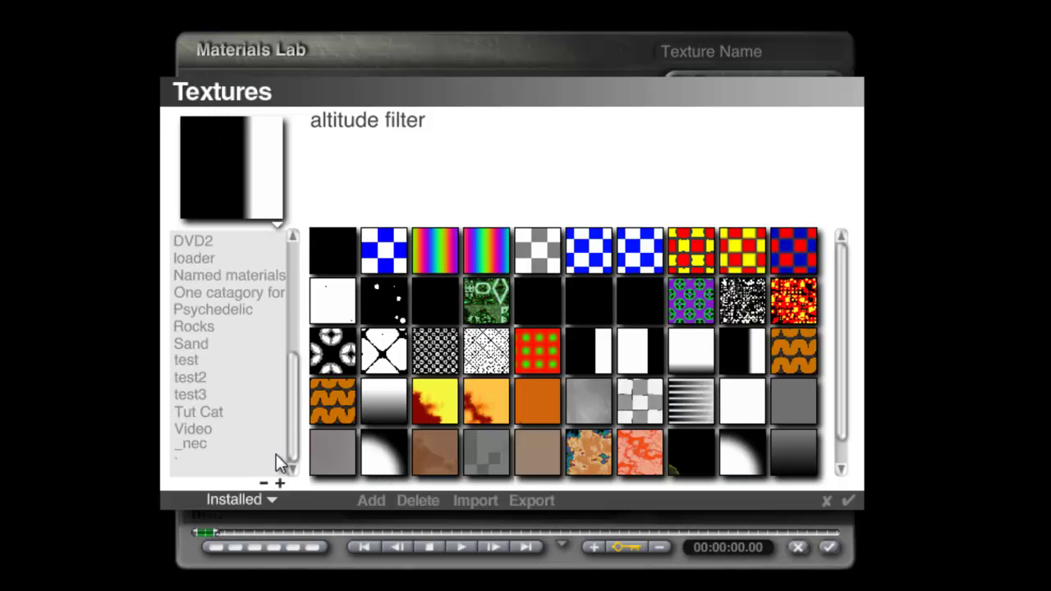
{"action": "left_click", "coordinate": [236, 293]}
{"action": "left_click", "coordinate": [322, 263]}
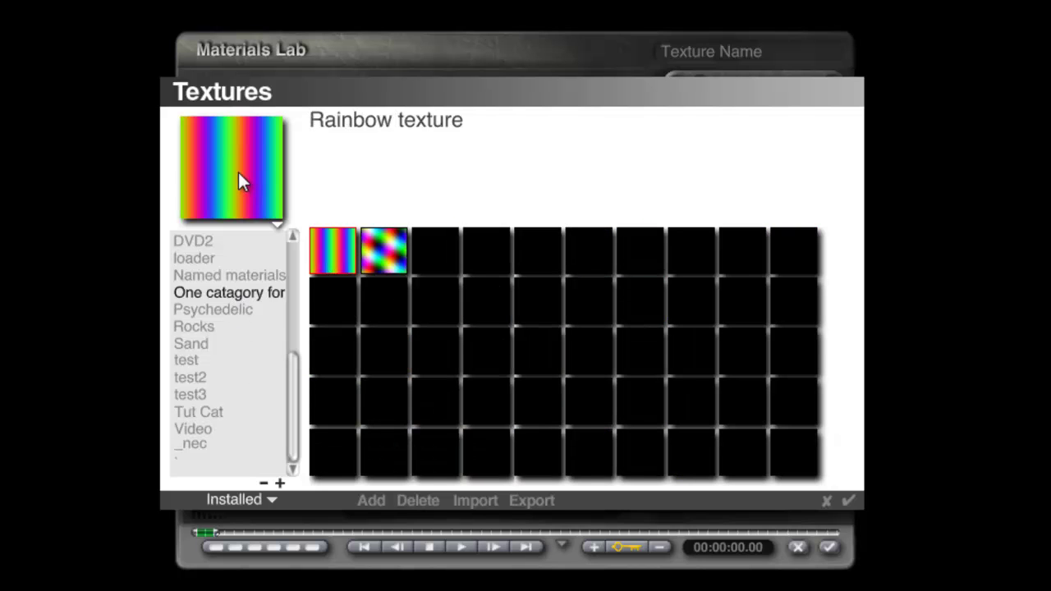
{"action": "left_click", "coordinate": [848, 500]}
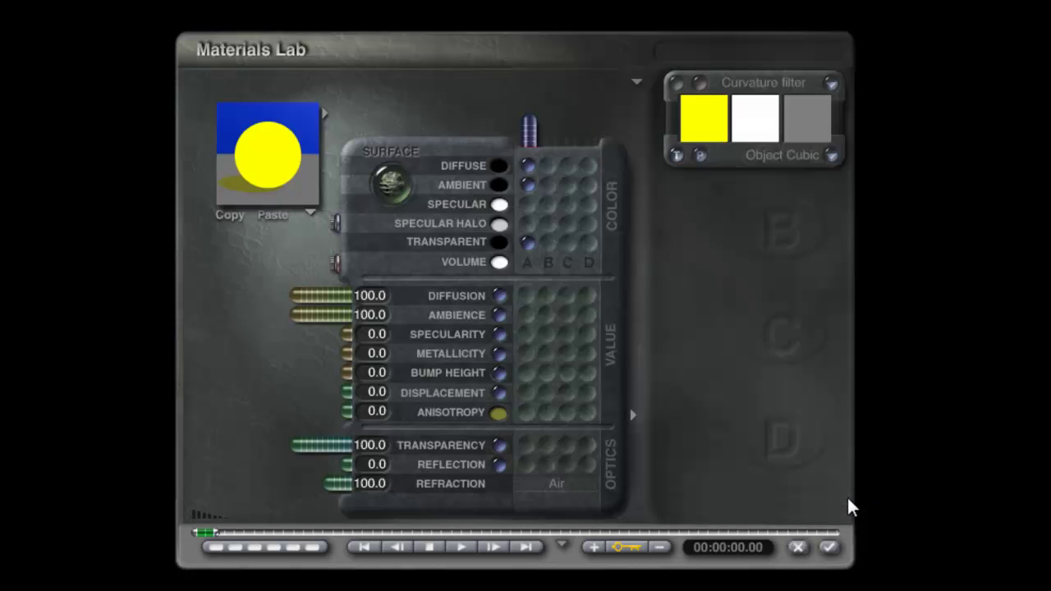
Check the rainbow texture's transformation settings, change its mapping mode to Spherical, and accept the gel material.
{"action": "left_click", "coordinate": [678, 84]}
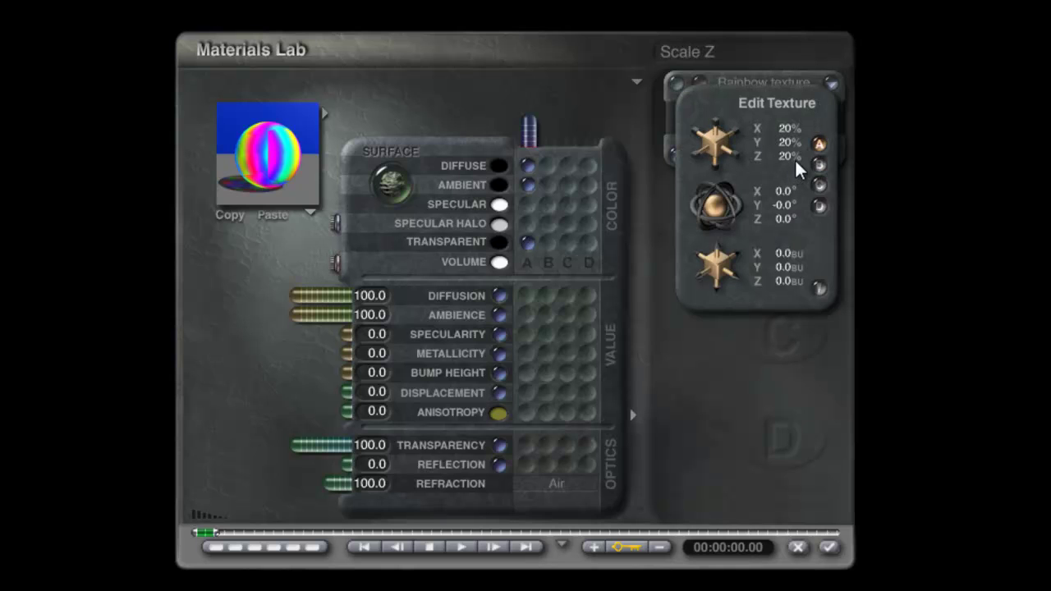
{"action": "left_click", "coordinate": [819, 289]}
{"action": "left_click_drag", "start_coordinate": [267, 146], "coordinate": [289, 171]}
{"action": "left_click", "coordinate": [837, 156]}
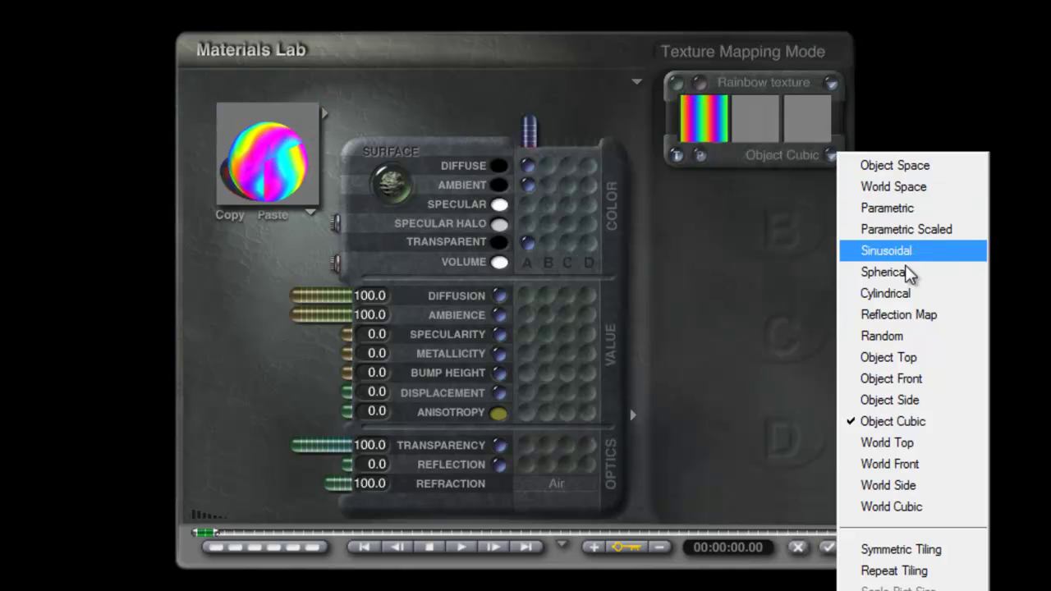
{"action": "left_click", "coordinate": [903, 272]}
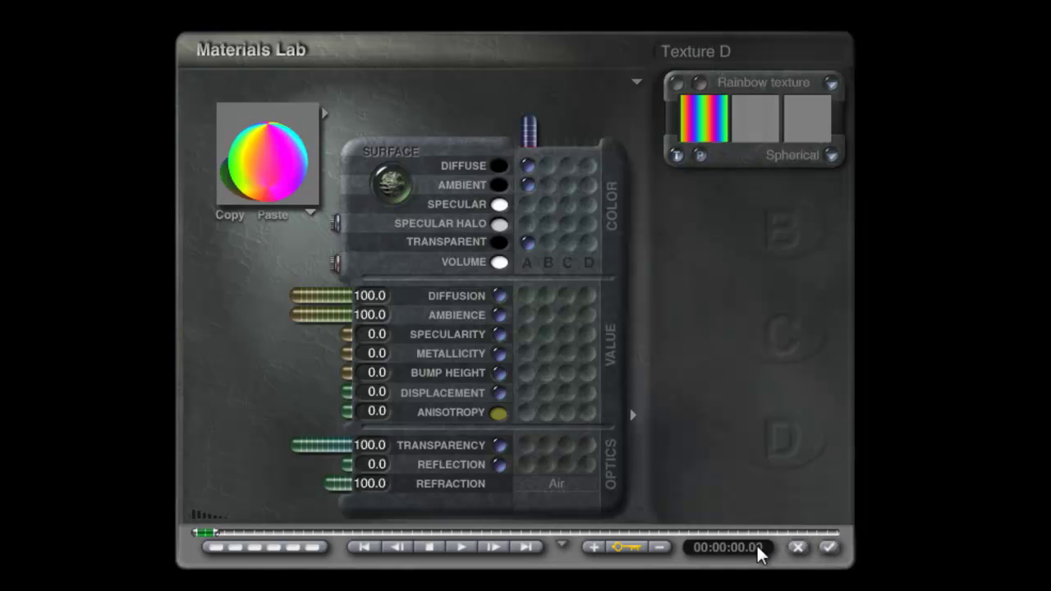
{"action": "left_click", "coordinate": [828, 547]}
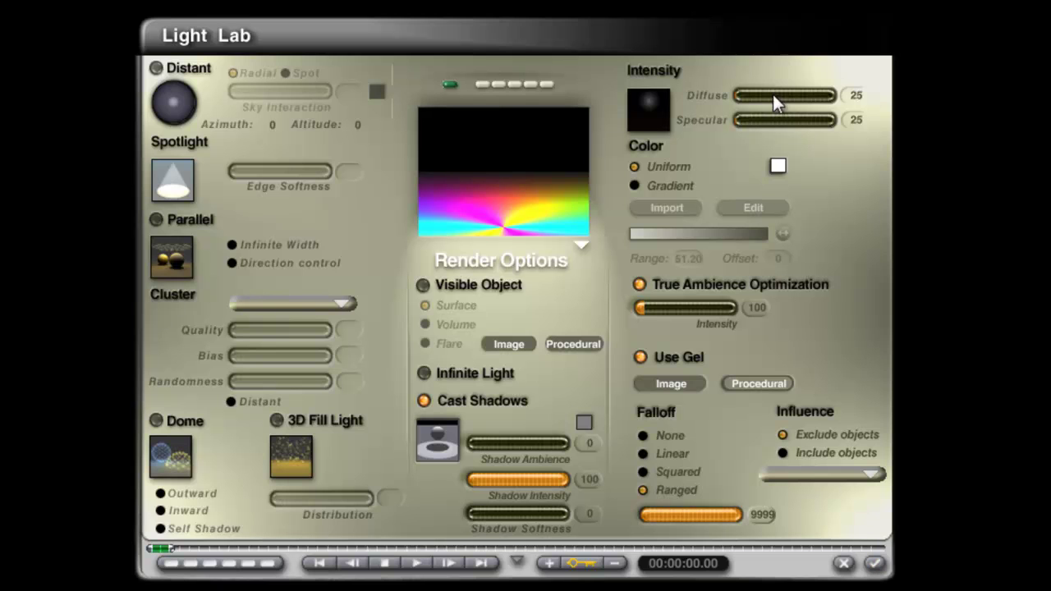
Set the radial light's diffuse intensity to 15 and accept the light settings.
{"action": "left_click_drag", "start_coordinate": [773, 94], "coordinate": [776, 94]}
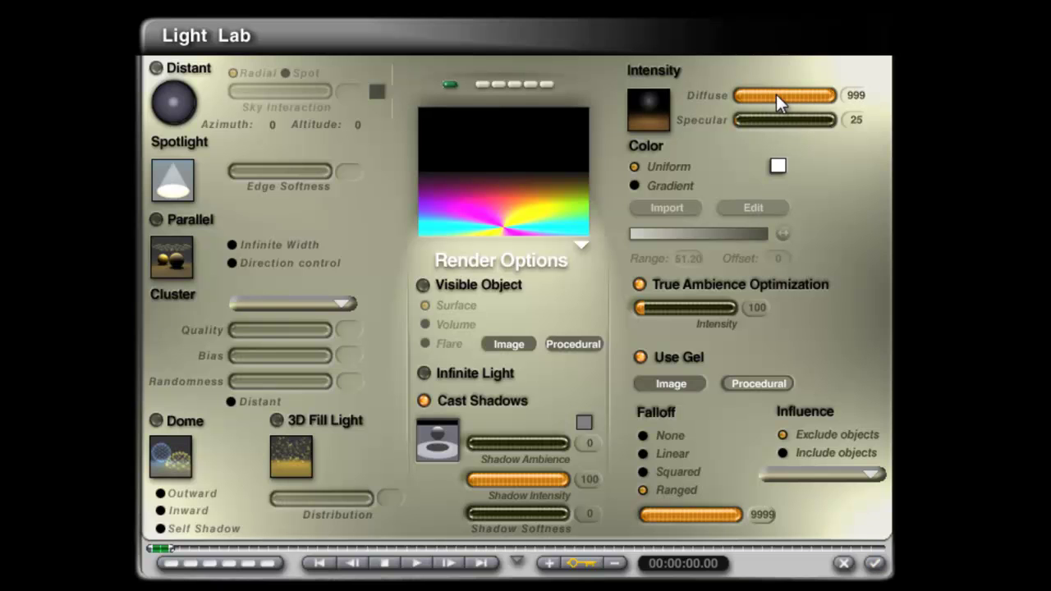
{"action": "left_click", "coordinate": [854, 97]}
{"action": "type", "text": "15"}
{"action": "key", "text": "Return"}
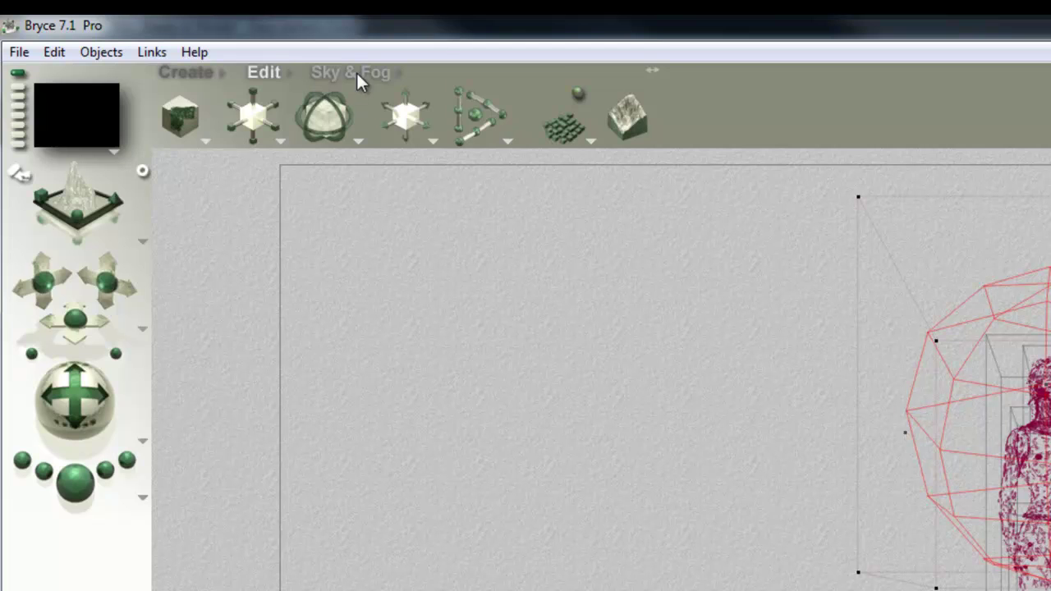
Move the camera closer to the figure so that the head and upper body are framed.
{"action": "left_click", "coordinate": [355, 74]}
{"action": "left_click_drag", "start_coordinate": [243, 135], "coordinate": [278, 167]}
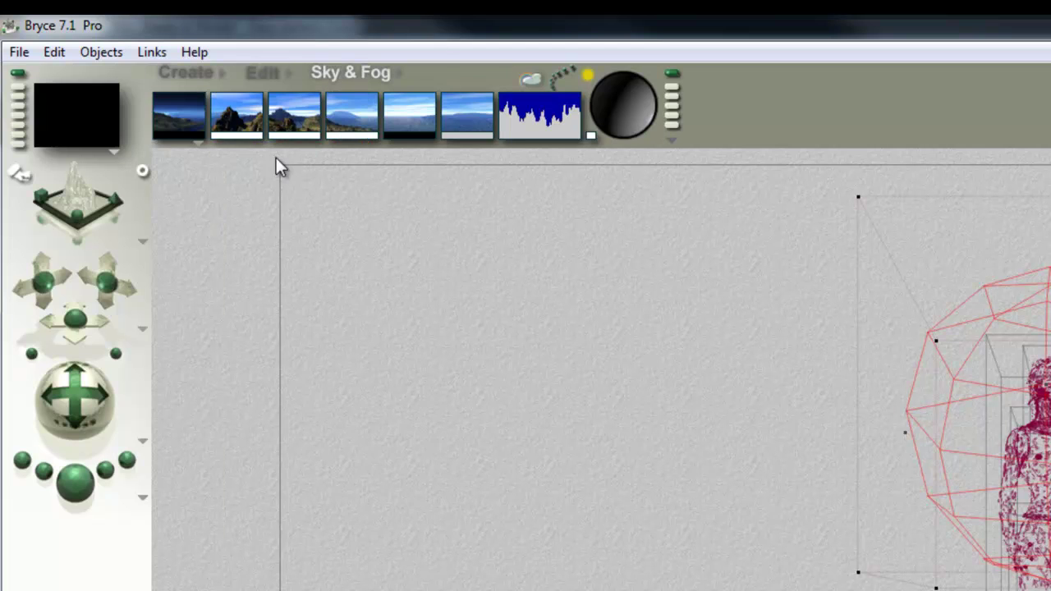
{"action": "left_click_drag", "start_coordinate": [75, 327], "coordinate": [81, 341]}
{"action": "left_click_drag", "start_coordinate": [99, 294], "coordinate": [104, 300]}
{"action": "left_click_drag", "start_coordinate": [79, 402], "coordinate": [85, 409]}
Give the document a 1:1 aspect ratio and a resolution of 700 x 700.
{"action": "left_click", "coordinate": [18, 53]}
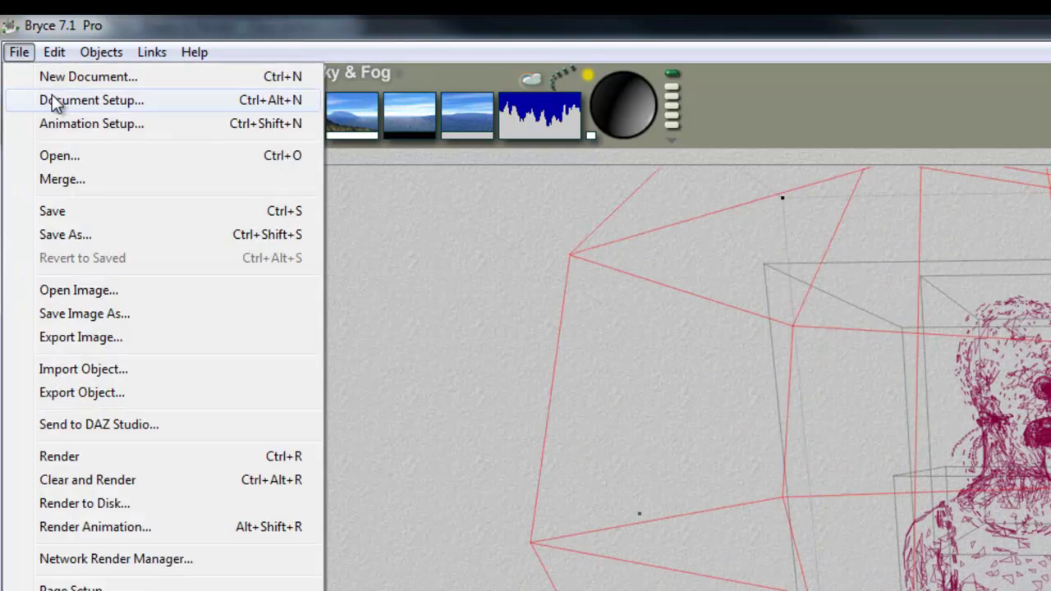
{"action": "left_click", "coordinate": [82, 100]}
{"action": "key", "text": "Tab"}
{"action": "type", "text": "1"}
{"action": "key", "text": "Return"}
{"action": "type", "text": "700"}
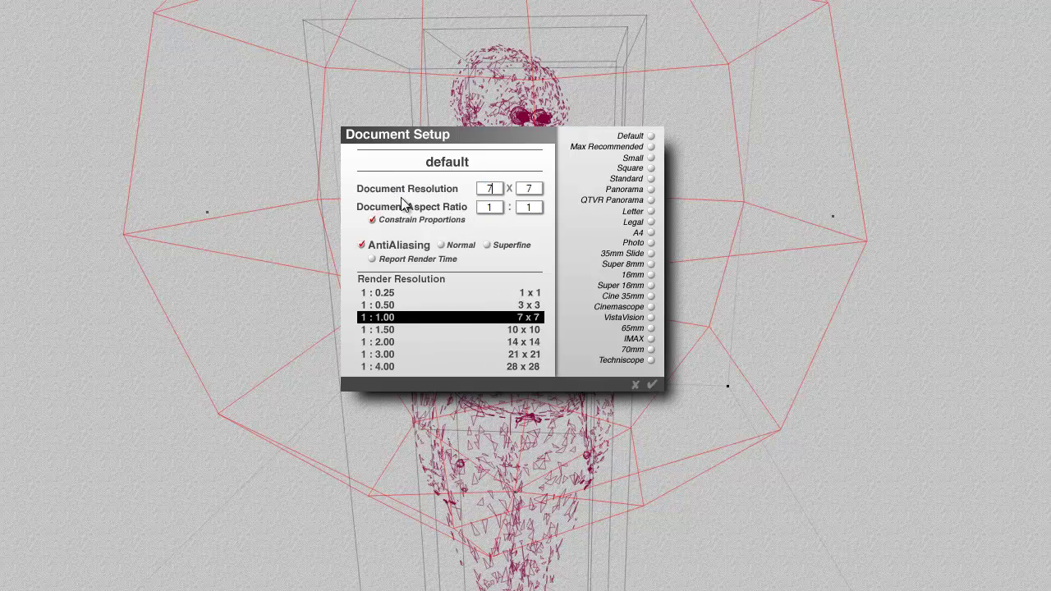
{"action": "left_click", "coordinate": [653, 385]}
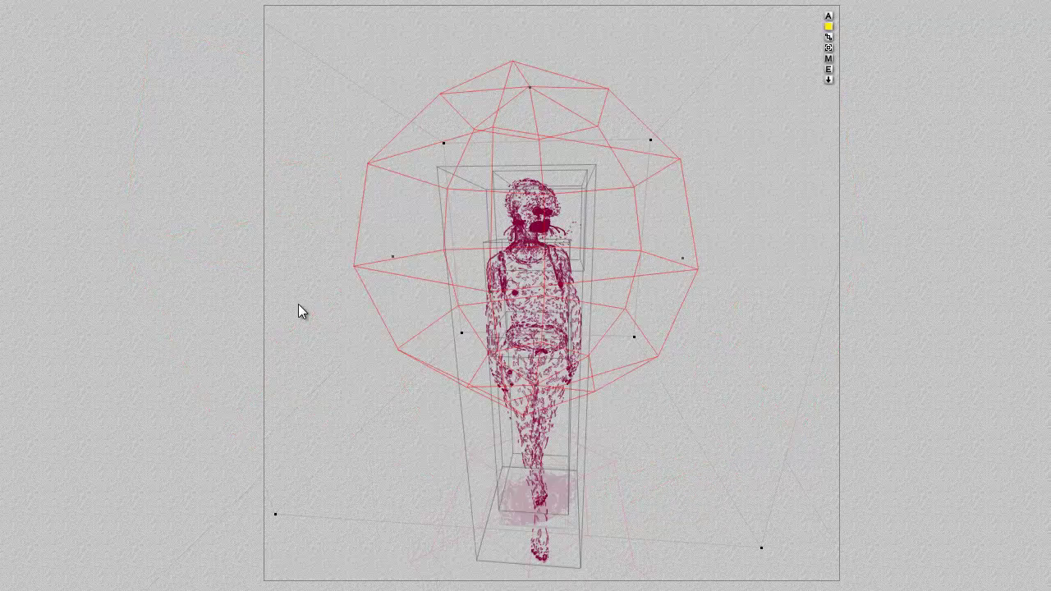
Reframe the camera on the figure from the head to the thighs and render the scene.
{"action": "scroll", "coordinate": [551, 293], "scroll_direction": "up", "scroll_amount": 8}
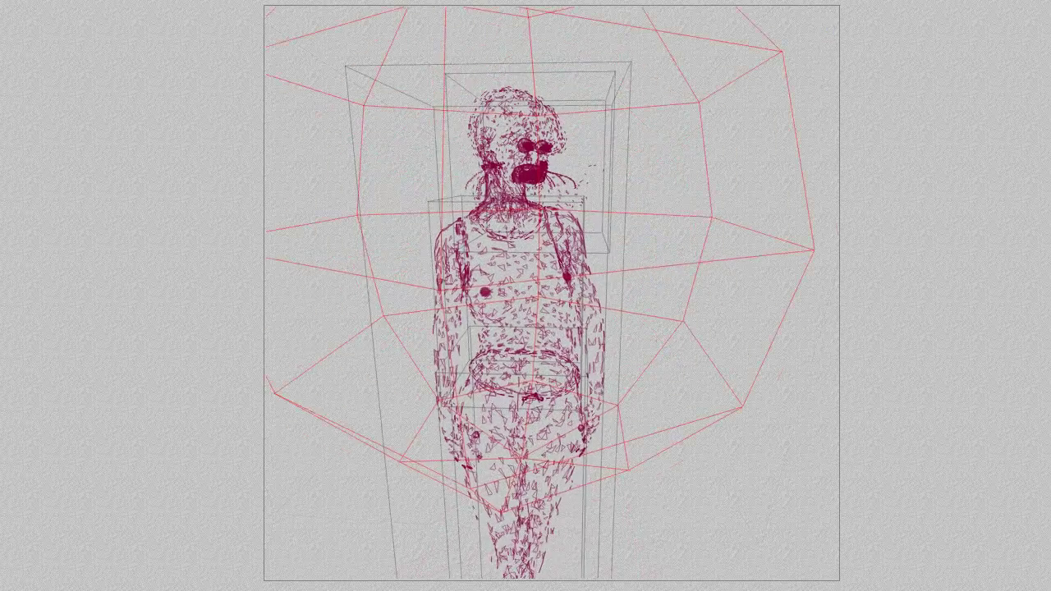
{"action": "left_click_drag", "start_coordinate": [552, 293], "coordinate": [592, 299]}
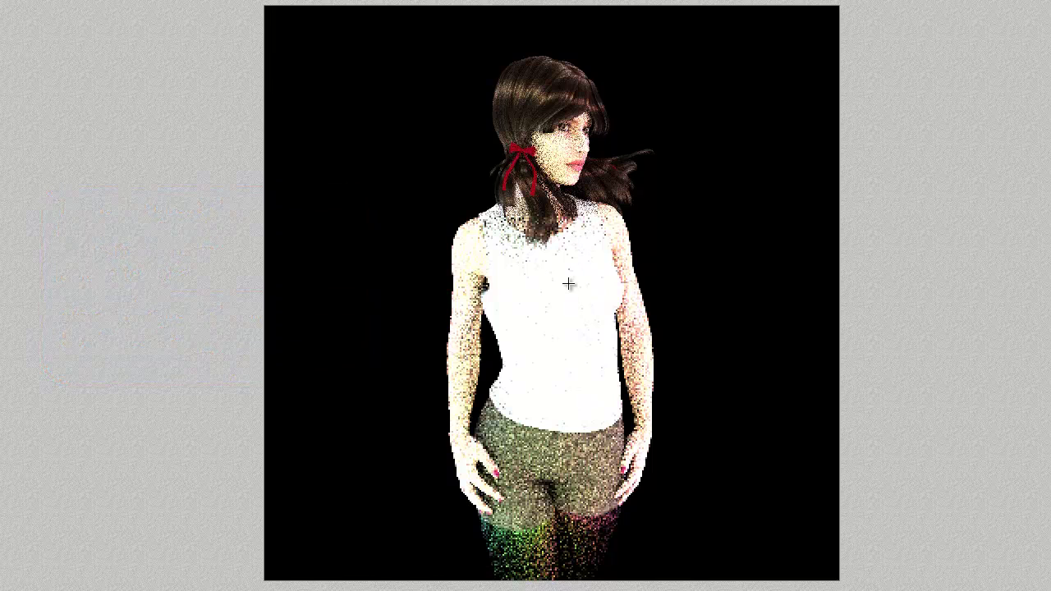
{"action": "left_click", "coordinate": [568, 283]}
Try excluding Genesis 1 from the radial light's influence and start a test render.
{"action": "left_click", "coordinate": [828, 69]}
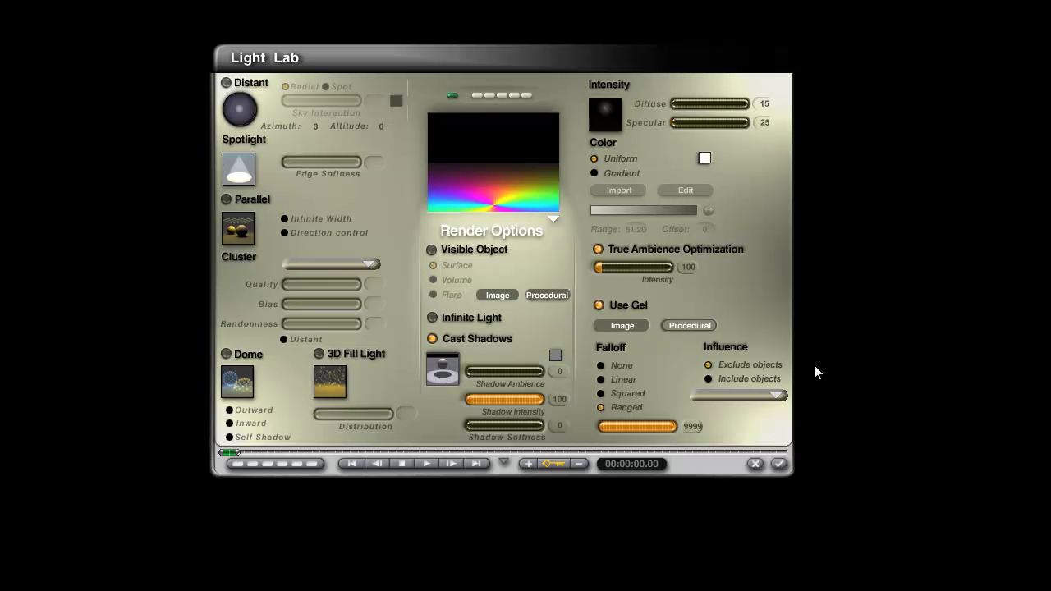
{"action": "left_click", "coordinate": [777, 395]}
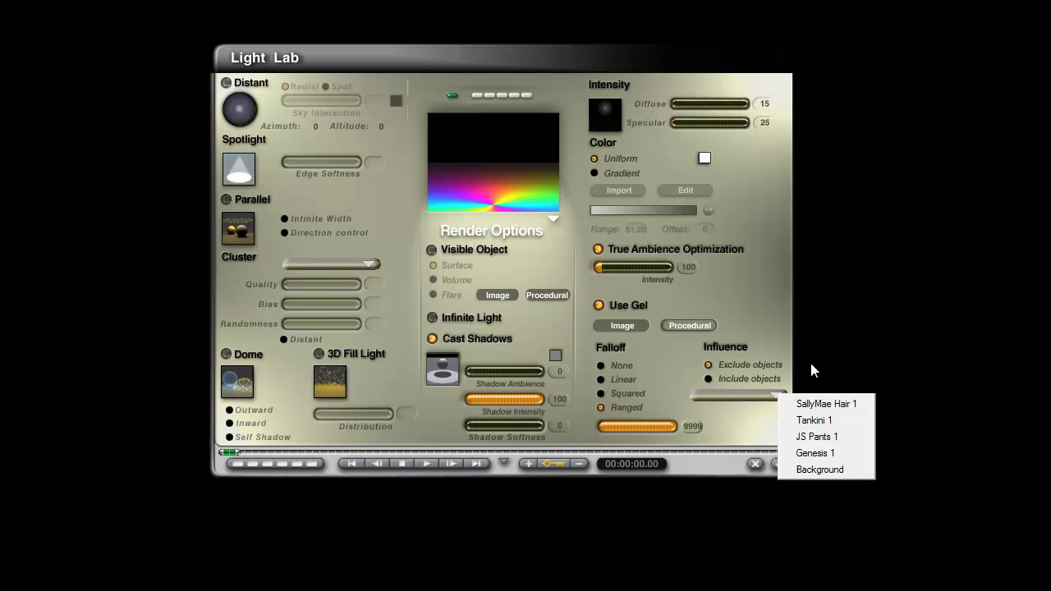
{"action": "left_click", "coordinate": [819, 457]}
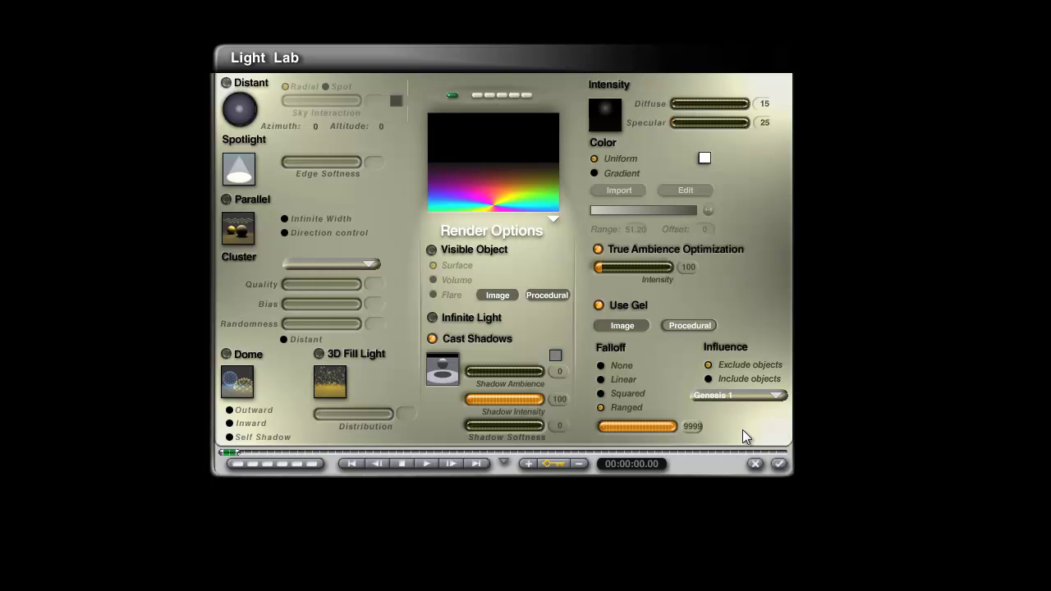
{"action": "left_click", "coordinate": [779, 464]}
{"action": "key", "text": "ctrl+r"}
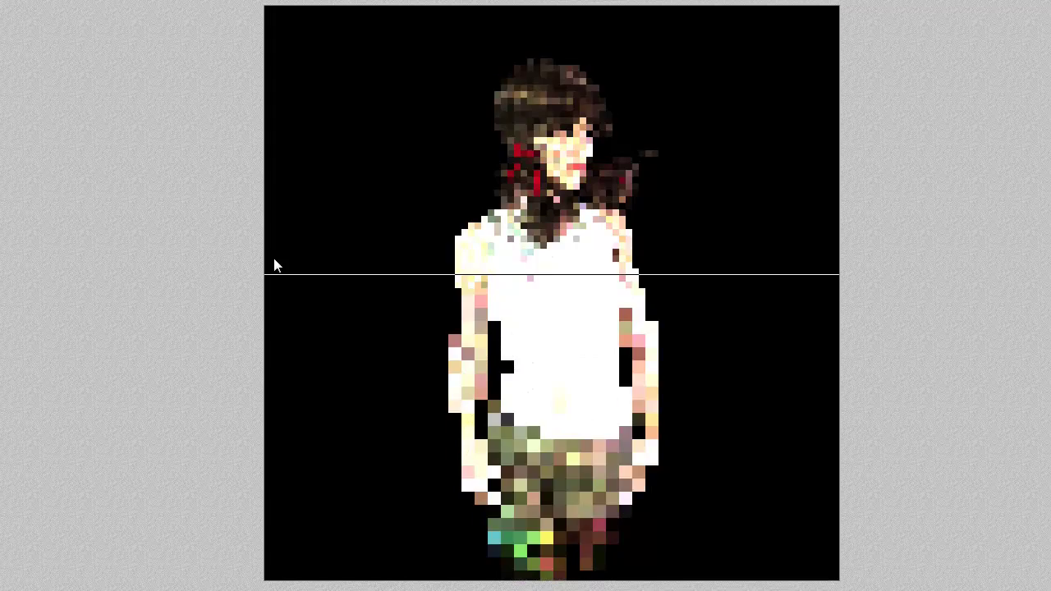
{"action": "key", "text": "Escape"}
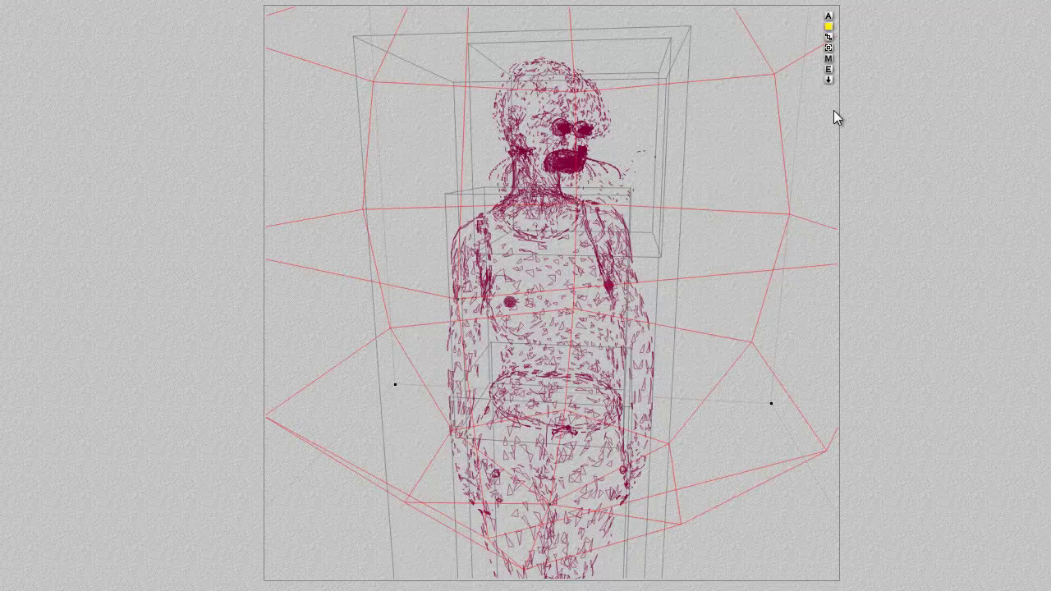
Clear Genesis 1 from the light's influence list, include only Background instead, and render the scene.
{"action": "left_click", "coordinate": [830, 69]}
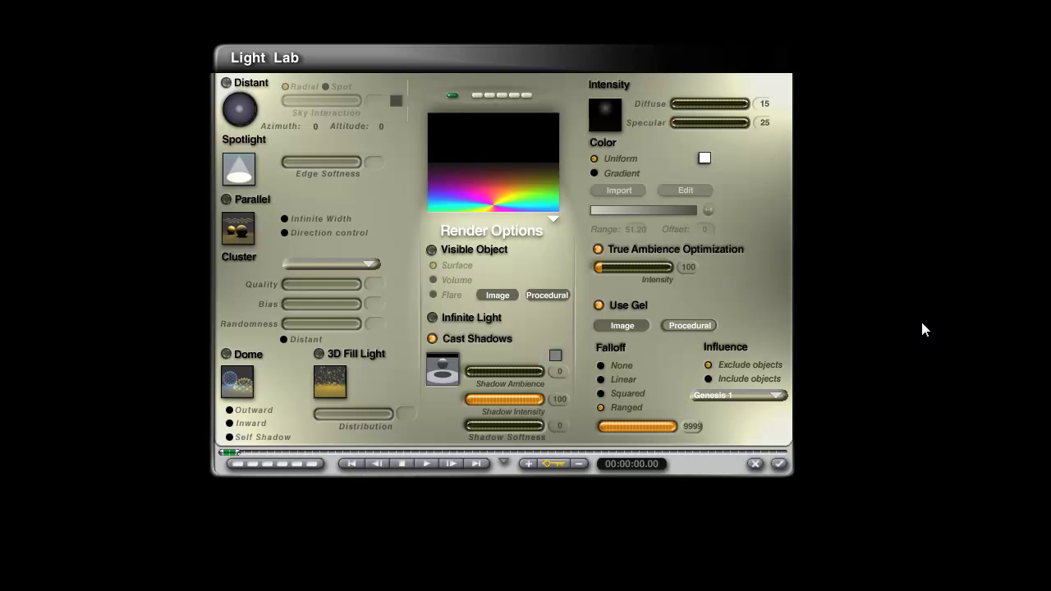
{"action": "left_click", "coordinate": [776, 395]}
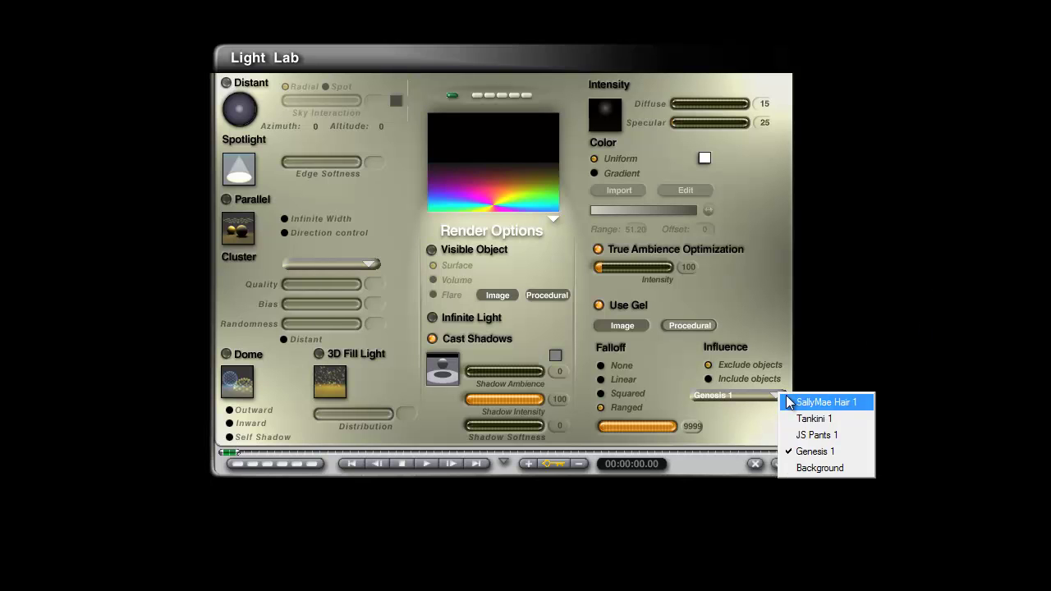
{"action": "left_click", "coordinate": [831, 450]}
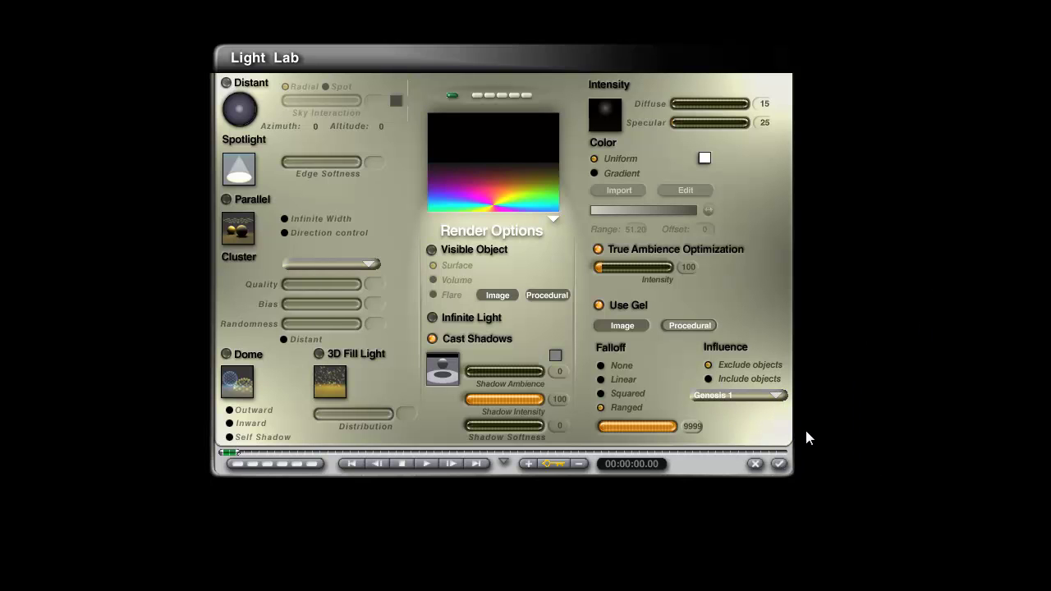
{"action": "left_click", "coordinate": [709, 378]}
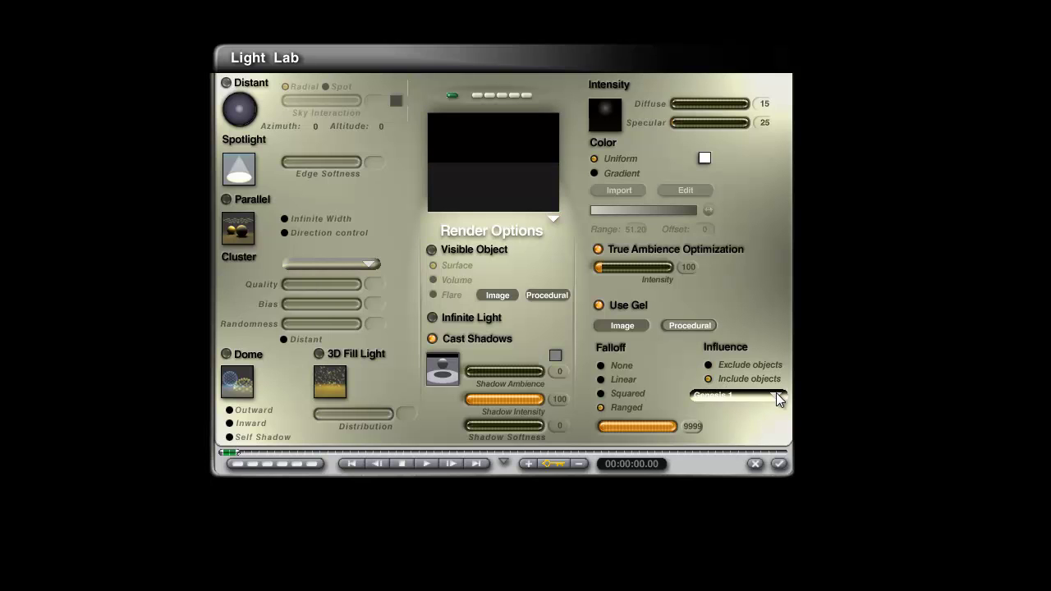
{"action": "left_click", "coordinate": [776, 395]}
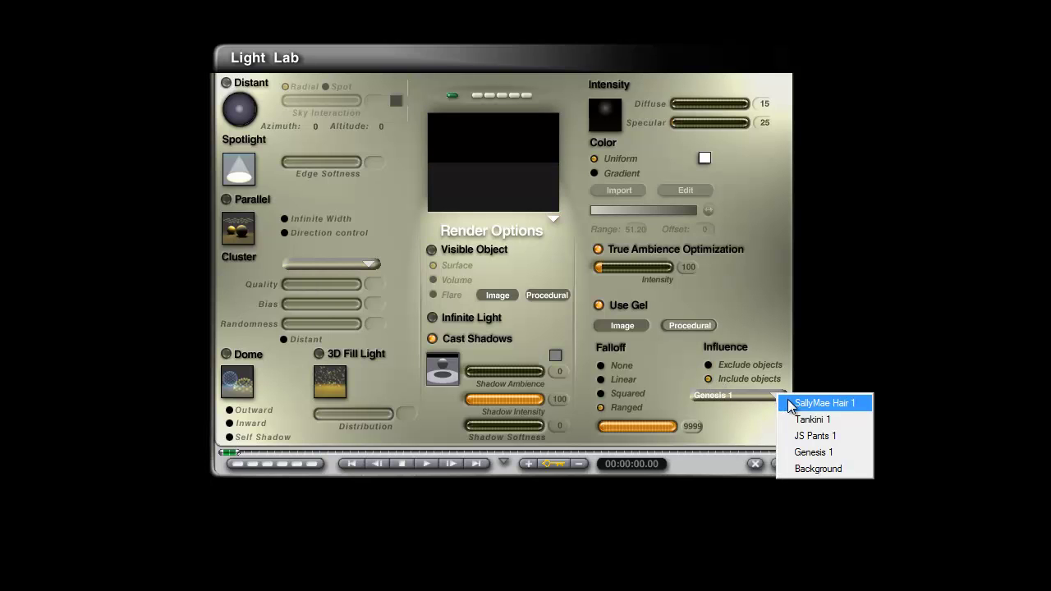
{"action": "left_click", "coordinate": [822, 468]}
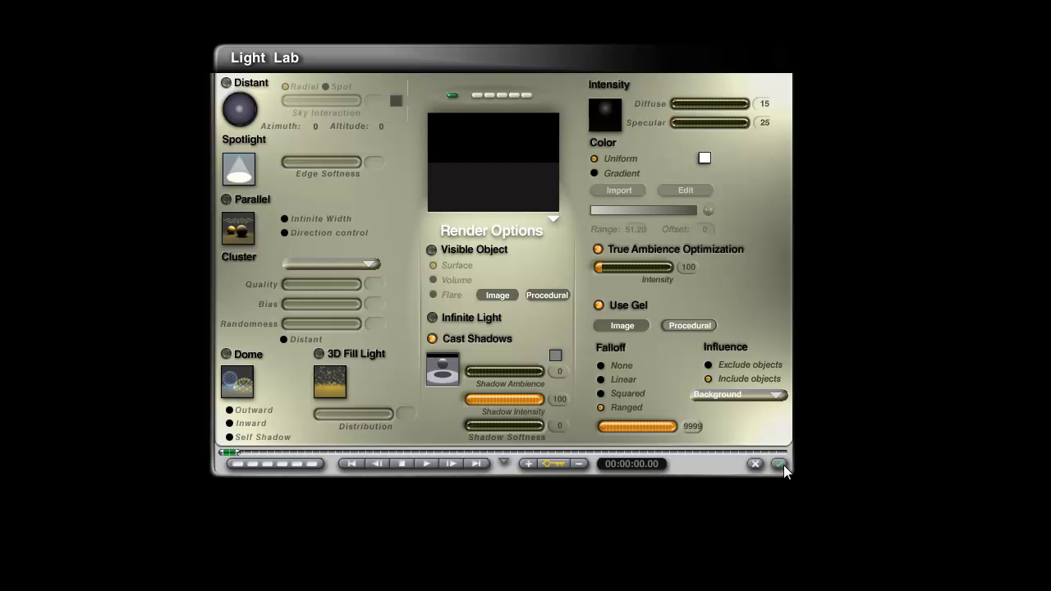
{"action": "left_click", "coordinate": [780, 465]}
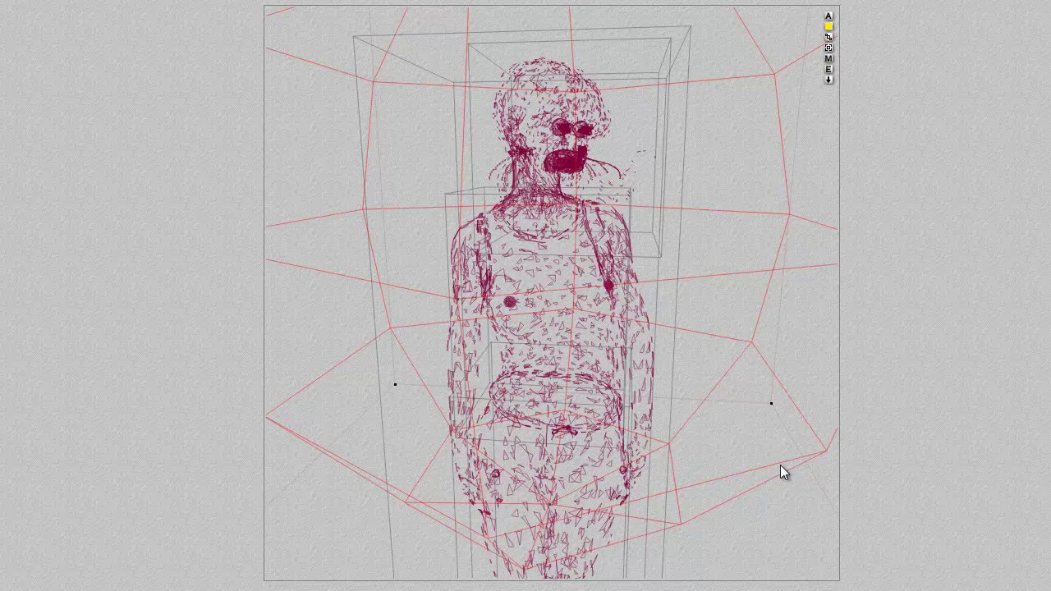
{"action": "key", "text": "ctrl+r"}
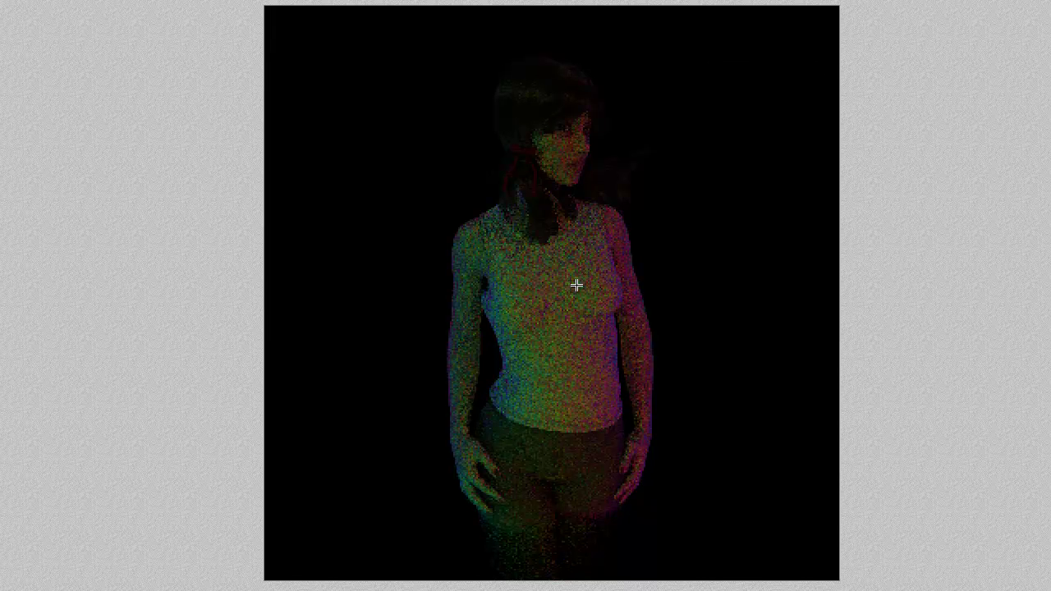
{"action": "key", "text": "Escape"}
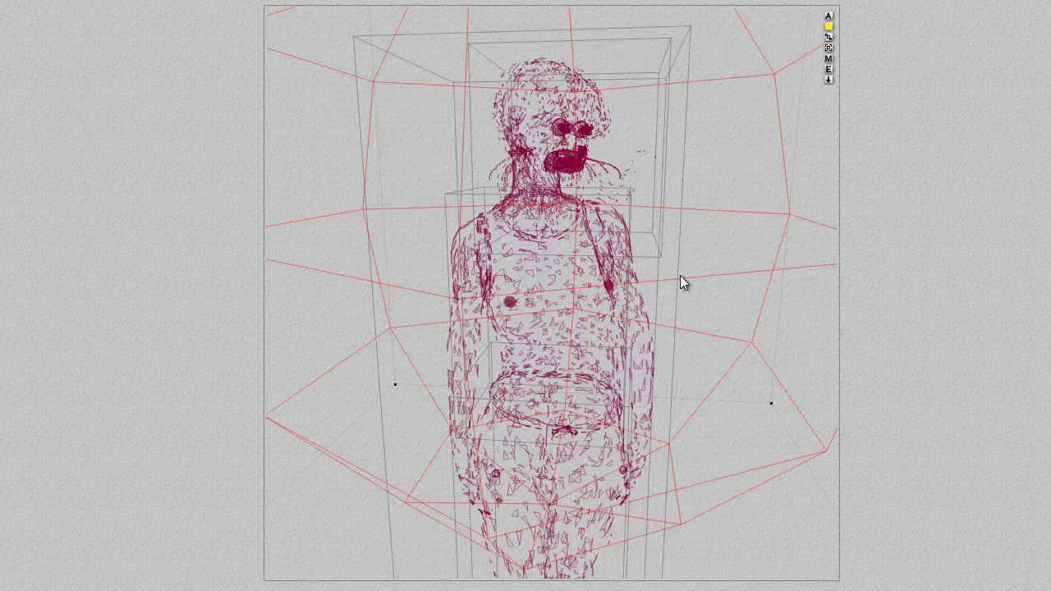
Raise the radial light's diffuse intensity to 999 and render the scene again.
{"action": "left_click", "coordinate": [829, 70]}
{"action": "left_click_drag", "start_coordinate": [692, 102], "coordinate": [704, 103]}
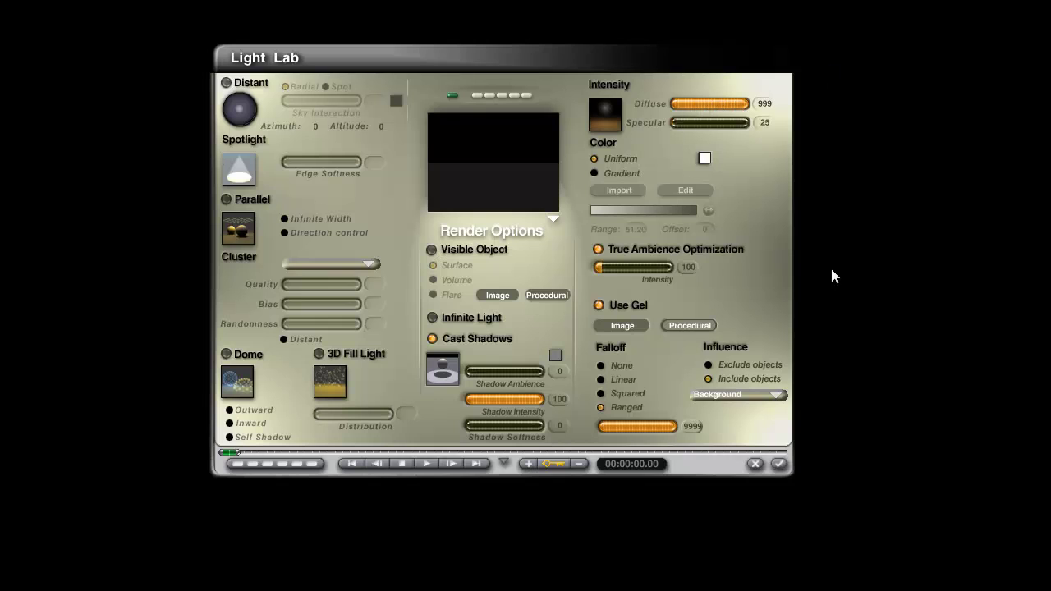
{"action": "left_click", "coordinate": [778, 464]}
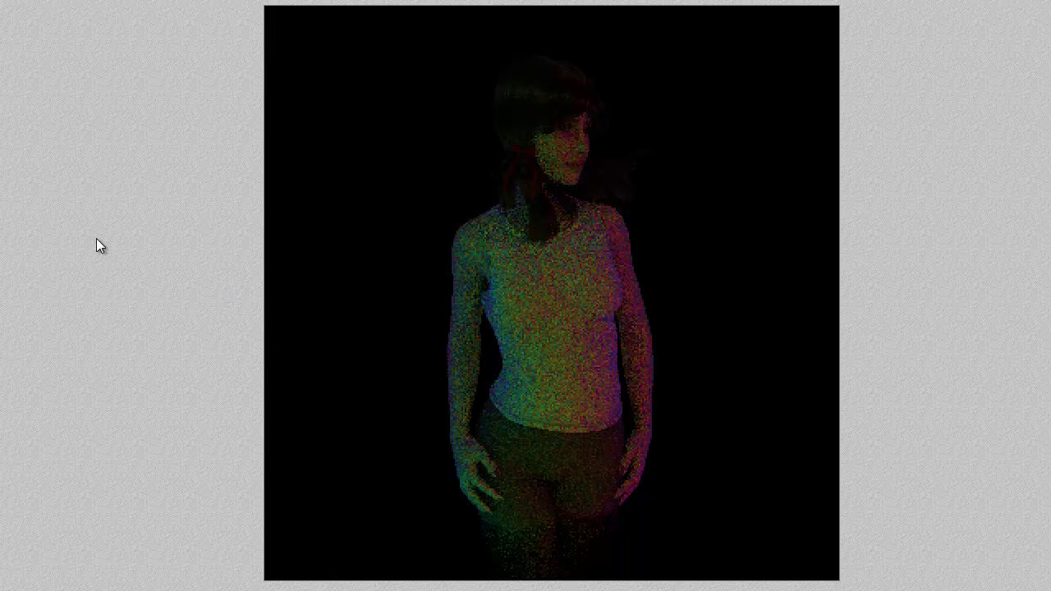
Rotate the radial light about its vertical axis in the top view and test-render it from the camera.
{"action": "key", "text": "2"}
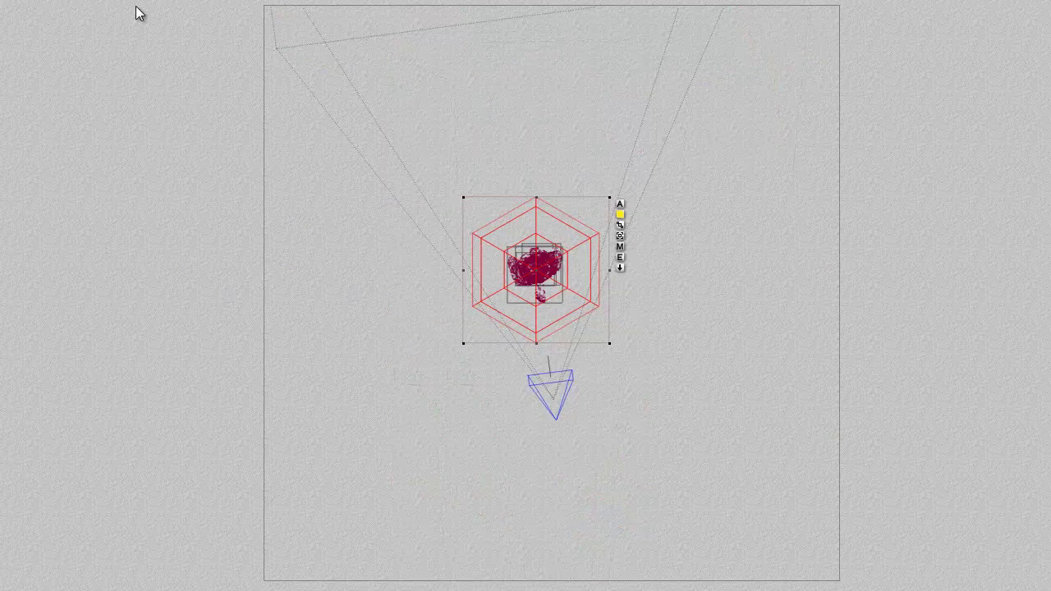
{"action": "mouse_move", "coordinate": [66, 2]}
{"action": "left_mouse_down"}
{"action": "mouse_move", "coordinate": [78, 3]}
{"action": "mouse_move", "coordinate": [67, 8]}
{"action": "left_mouse_up"}
{"action": "key", "text": "1"}
{"action": "key", "text": "F12"}
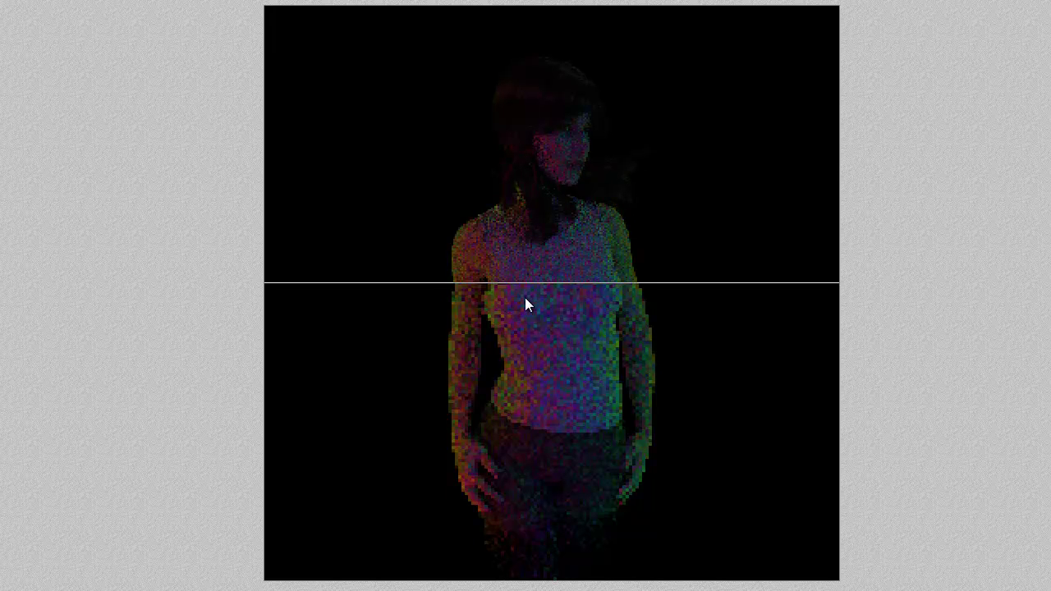
{"action": "key", "text": "2"}
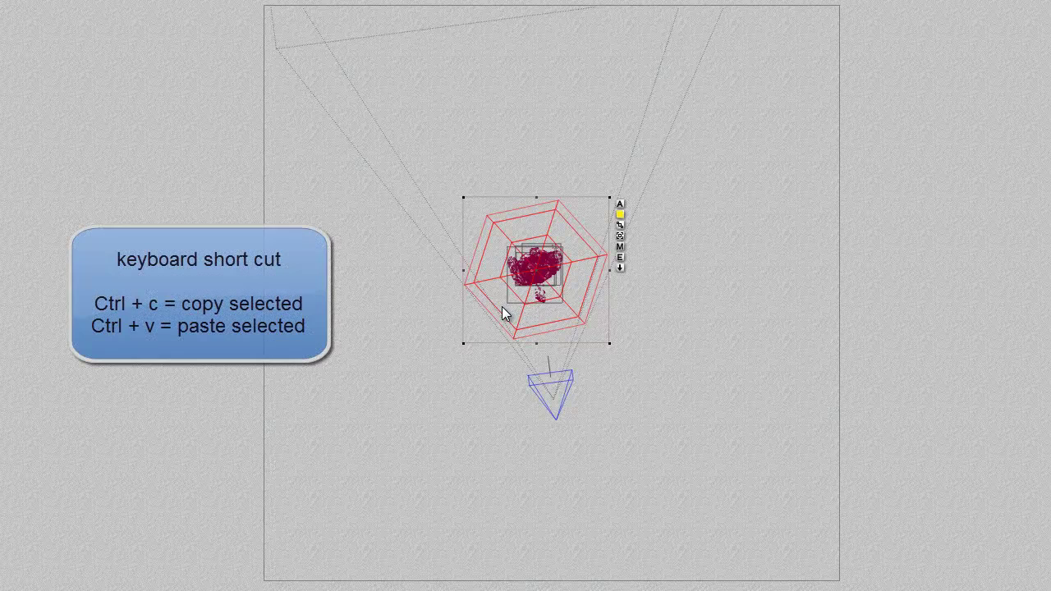
Duplicate the radial light in place in the top view and render the scene from the camera.
{"action": "key", "text": "ctrl+c"}
{"action": "key", "text": "ctrl+v"}
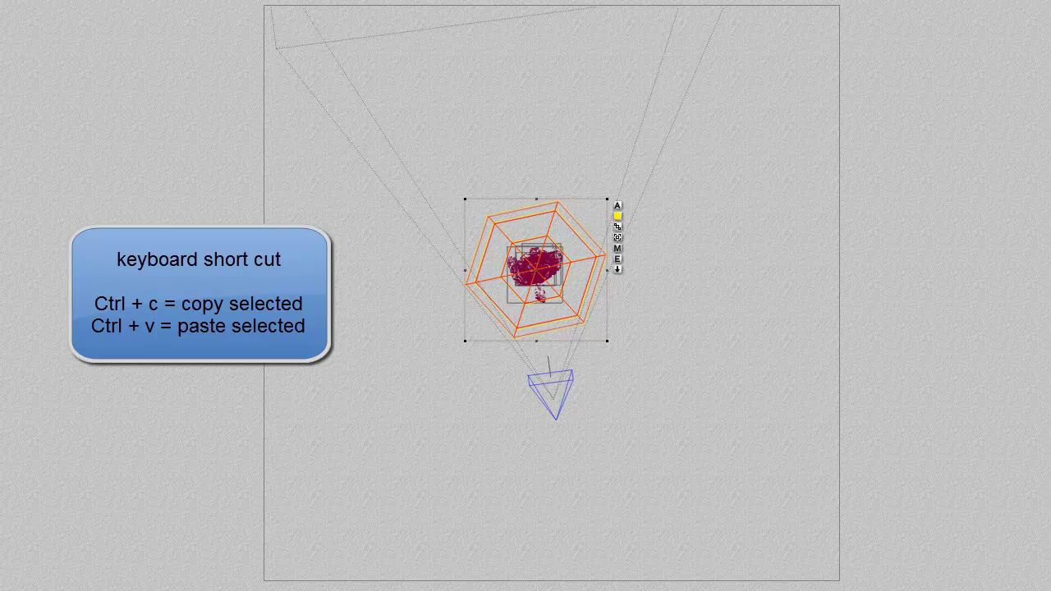
{"action": "key", "text": "1"}
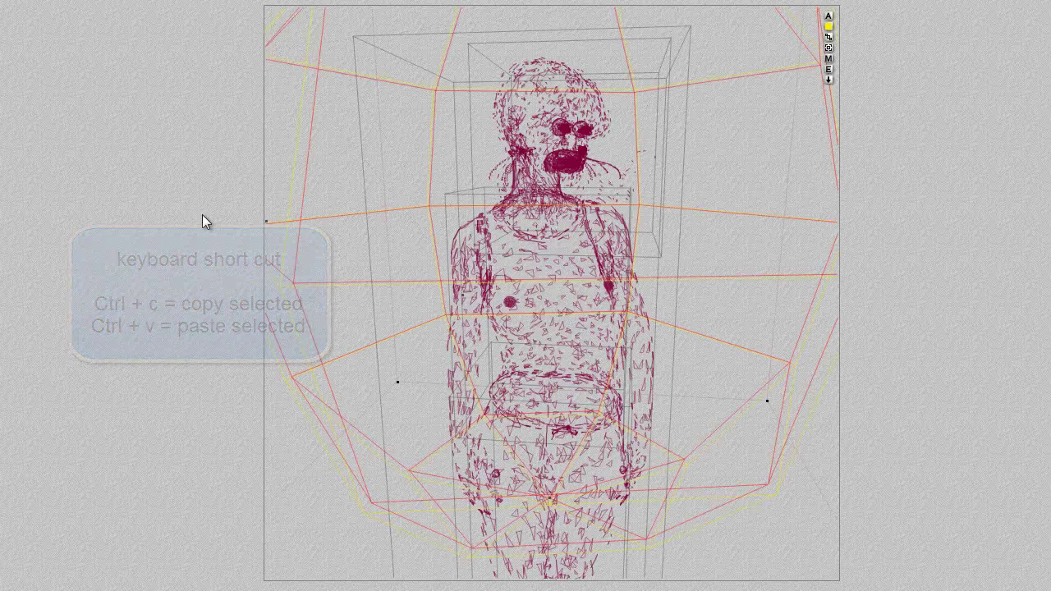
{"action": "key", "text": "ctrl+r"}
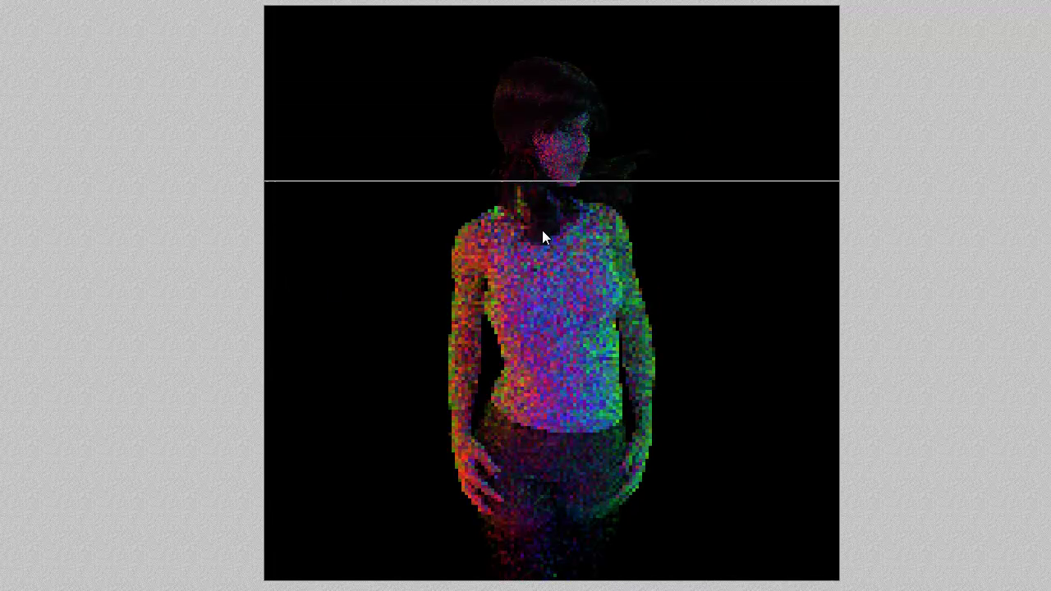
Paste a further copy of the radial light at the same position and render the camera view again.
{"action": "key", "text": "2"}
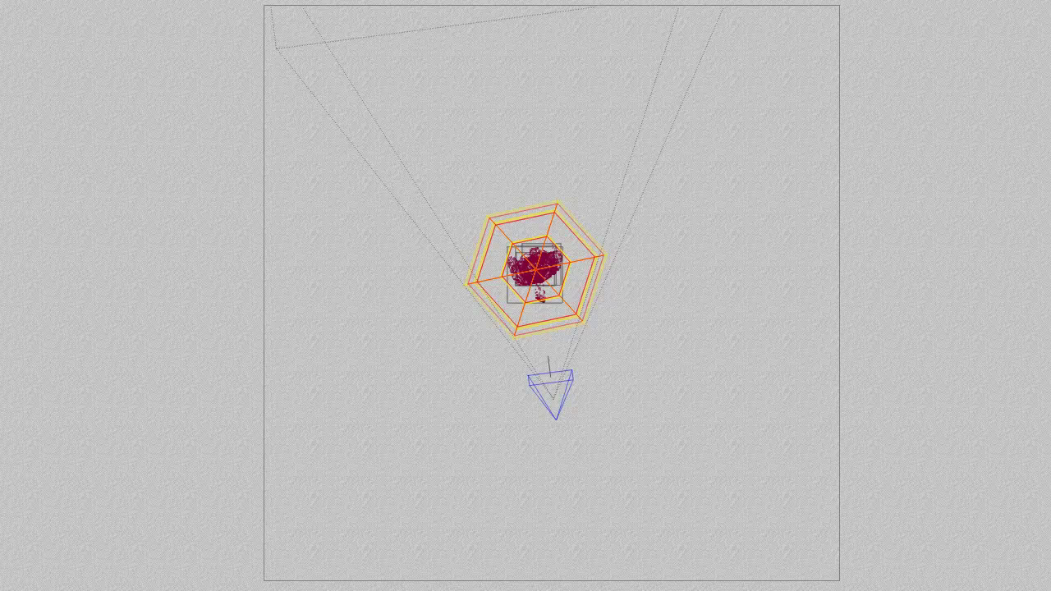
{"action": "key", "text": "1"}
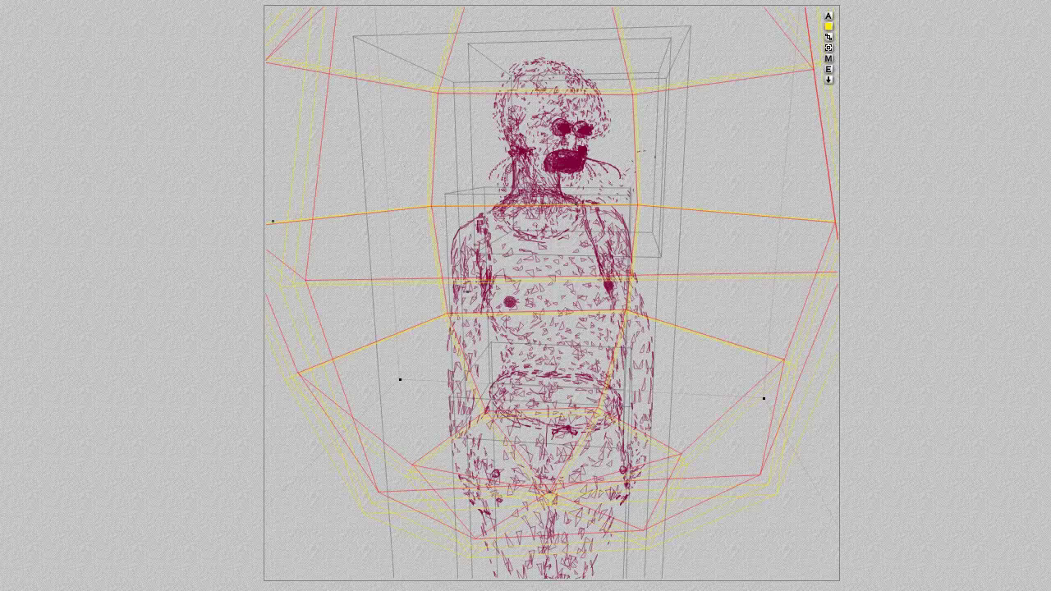
{"action": "key", "text": "ctrl+r"}
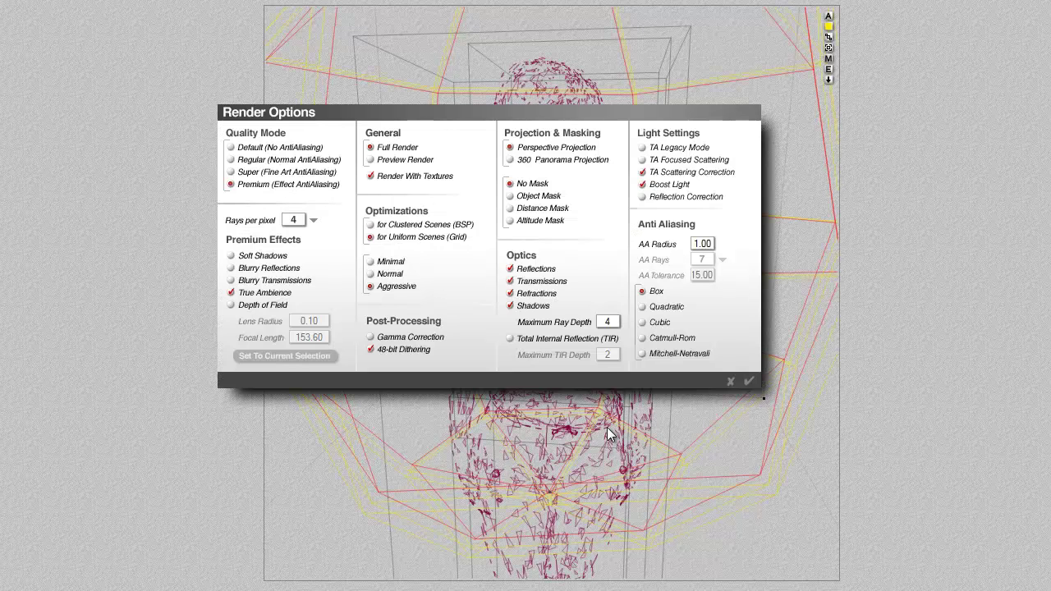
Try a maximum ray depth of 6 in the render options and test-render small regions of the figure's face.
{"action": "left_click_drag", "start_coordinate": [614, 323], "coordinate": [579, 360]}
{"action": "type", "text": "6"}
{"action": "left_click", "coordinate": [749, 381]}
{"action": "left_click_drag", "start_coordinate": [600, 151], "coordinate": [570, 108]}
{"action": "left_click", "coordinate": [559, 119]}
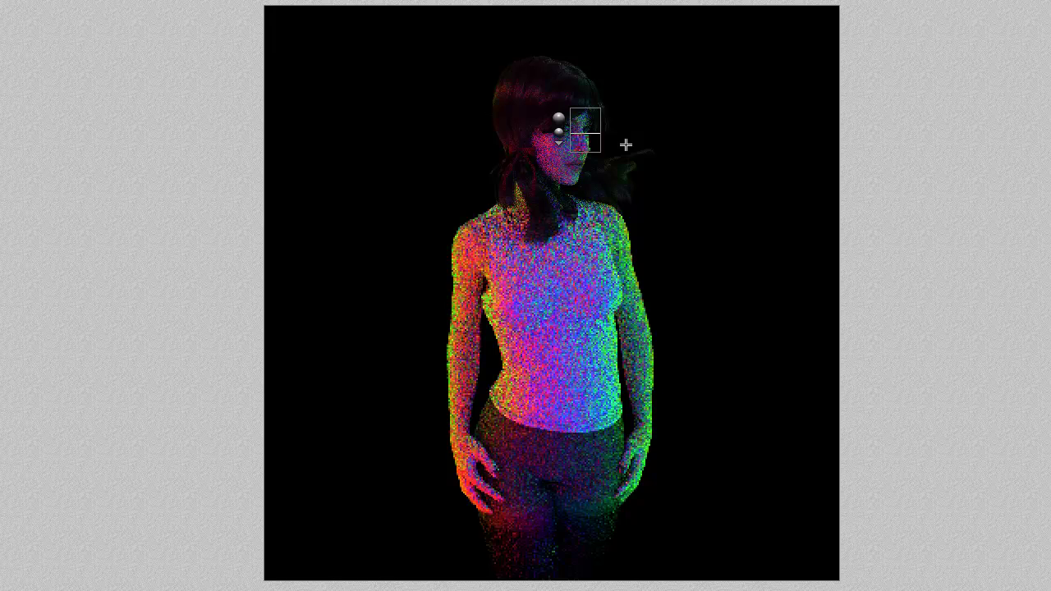
{"action": "left_click_drag", "start_coordinate": [578, 145], "coordinate": [549, 115]}
{"action": "left_click", "coordinate": [538, 125]}
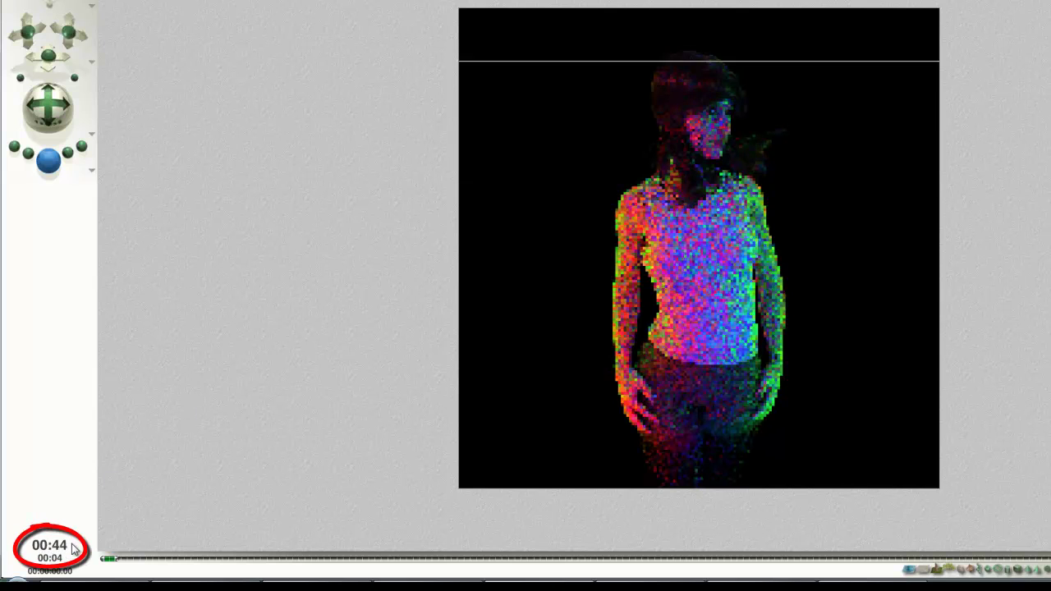
{"action": "left_click", "coordinate": [322, 316]}
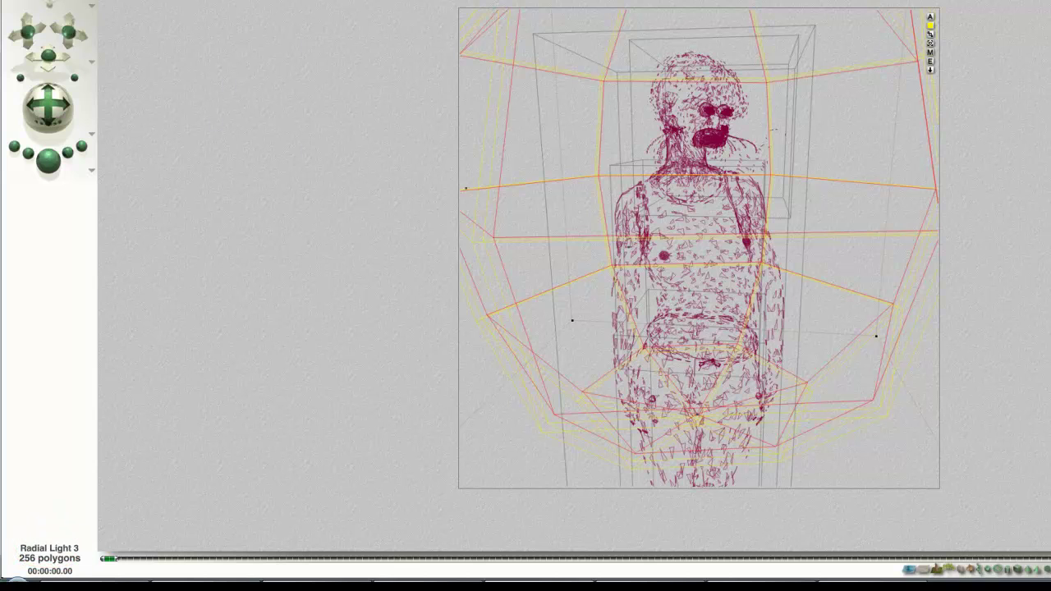
Set the maximum ray depth to 4 in the render options and render the scene again.
{"action": "left_click", "coordinate": [93, 171]}
{"action": "left_click", "coordinate": [141, 246]}
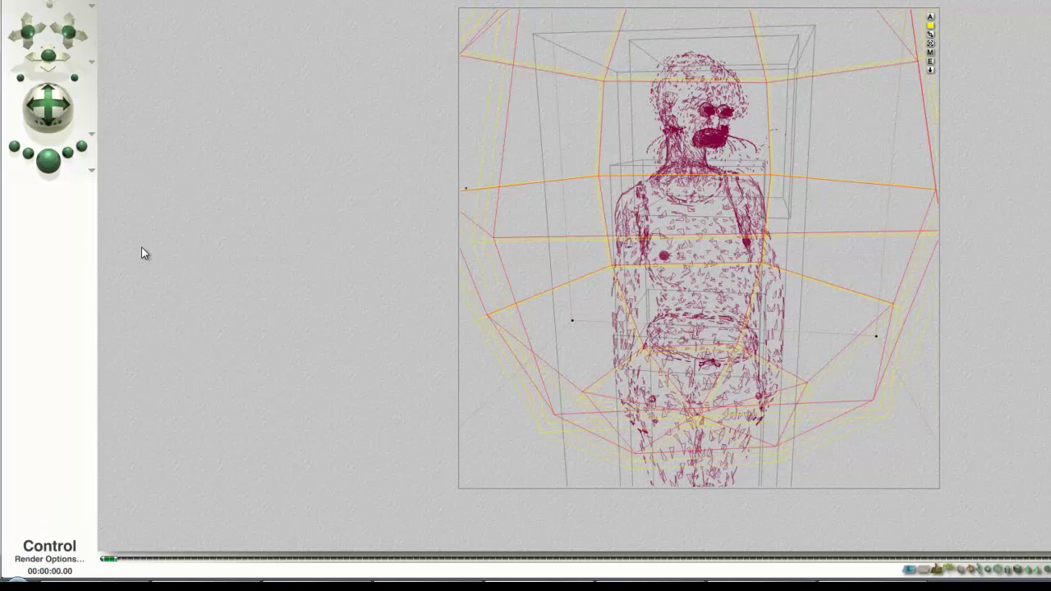
{"action": "left_click", "coordinate": [747, 273]}
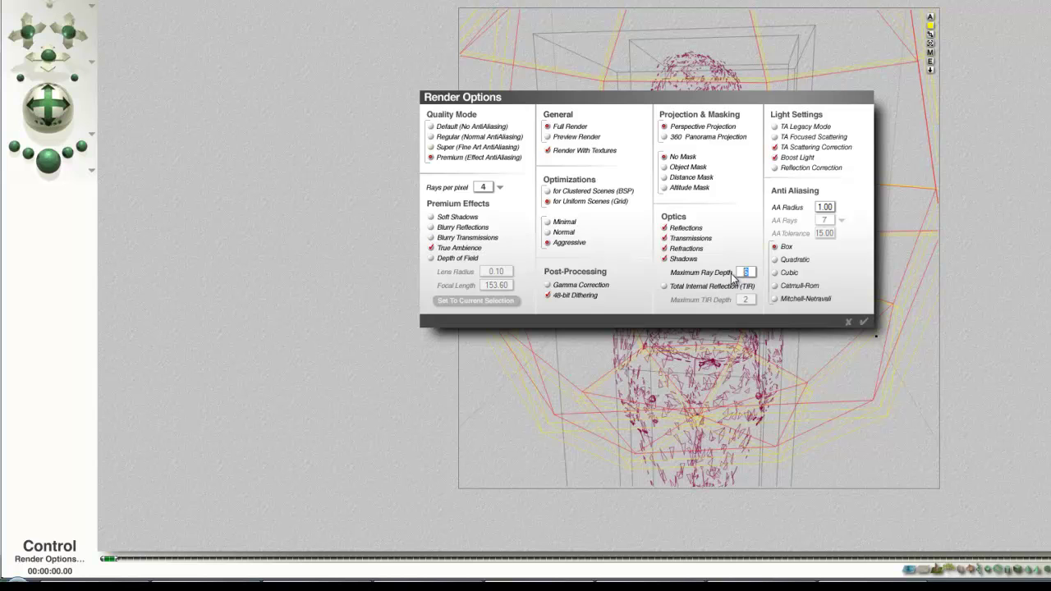
{"action": "type", "text": "4"}
{"action": "left_click", "coordinate": [864, 322]}
{"action": "left_click", "coordinate": [49, 161]}
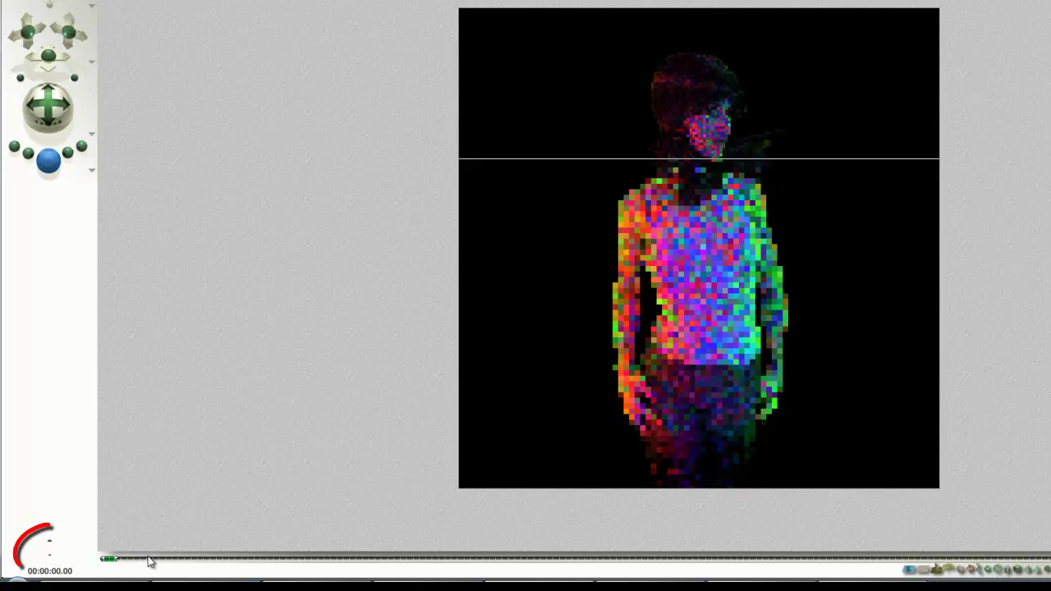
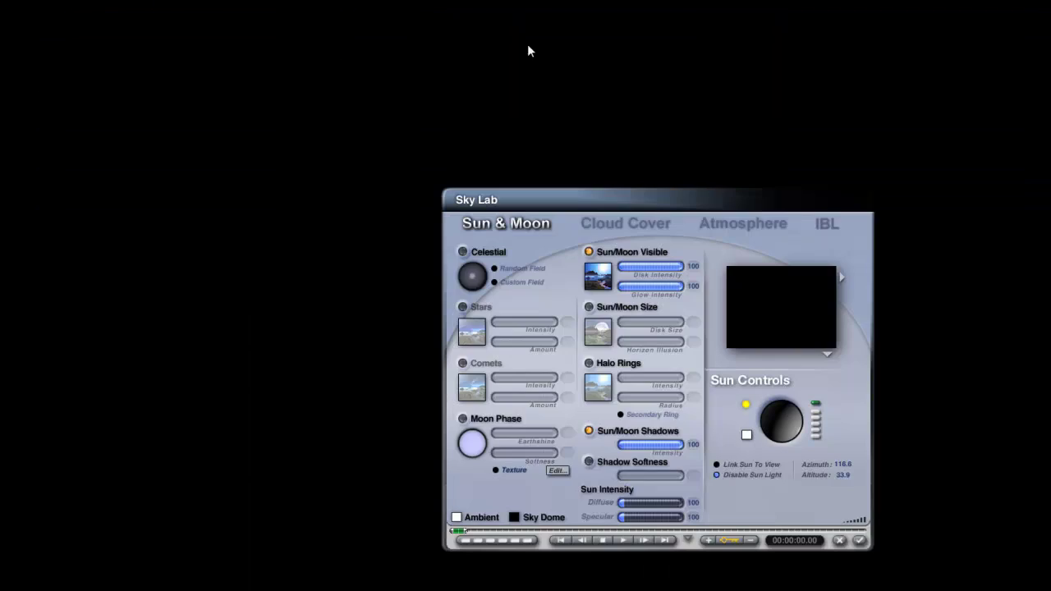
Enable image-based lighting in the Sky Lab and load the rainbow hdri file as the HDRI image.
{"action": "left_click", "coordinate": [812, 217]}
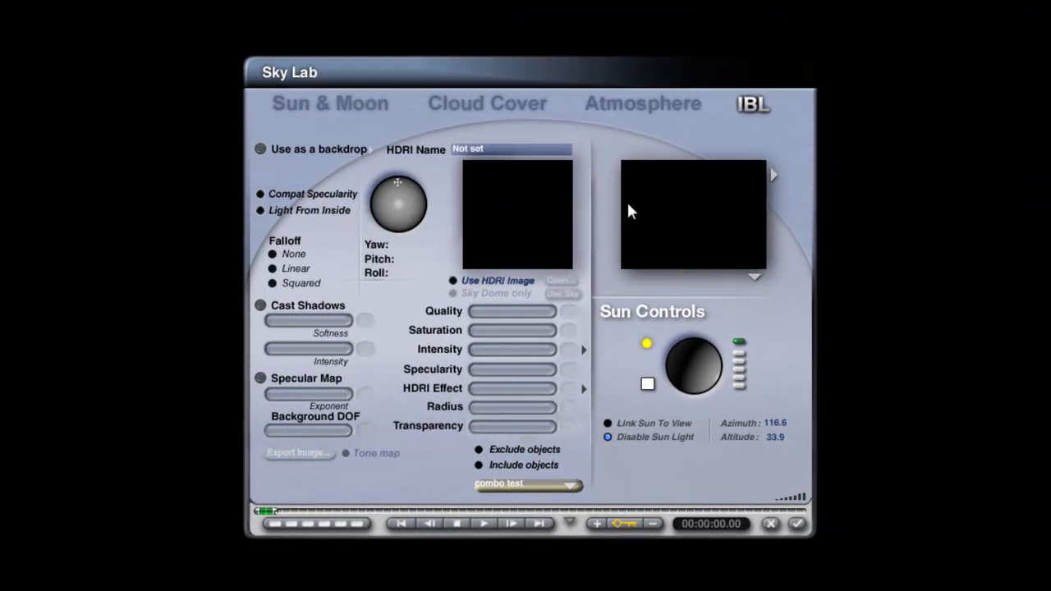
{"action": "left_click", "coordinate": [453, 282]}
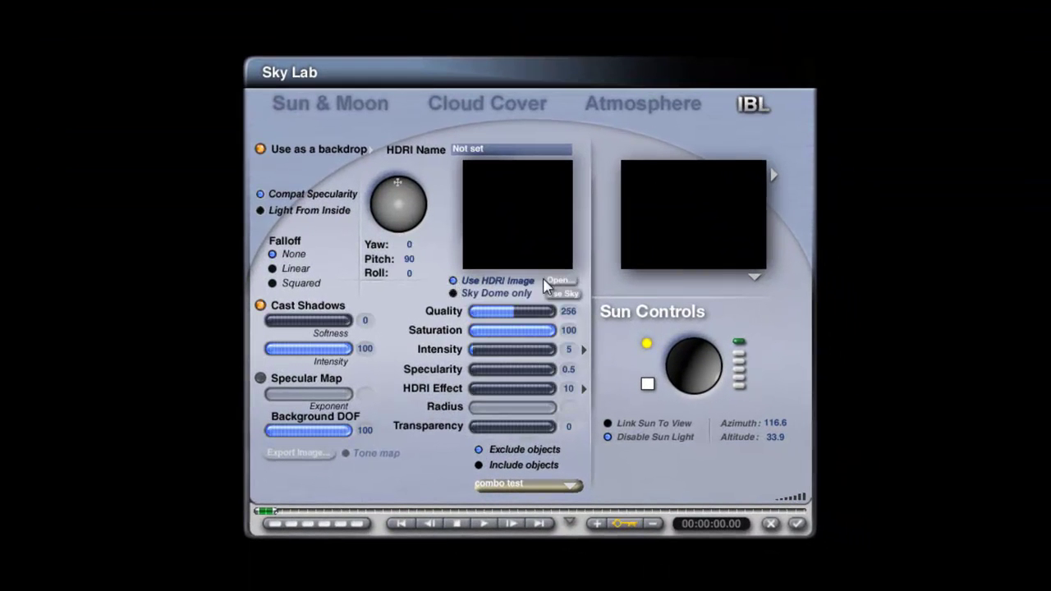
{"action": "left_click", "coordinate": [561, 281]}
{"action": "scroll", "coordinate": [711, 303], "scroll_direction": "down", "scroll_amount": 1}
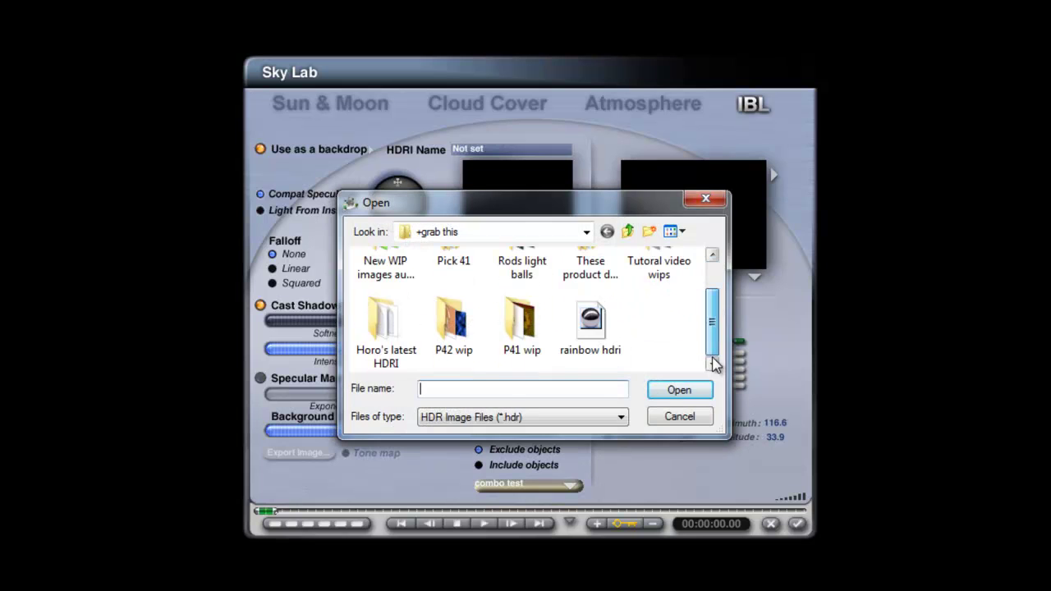
{"action": "left_click", "coordinate": [591, 312]}
{"action": "left_click", "coordinate": [679, 390]}
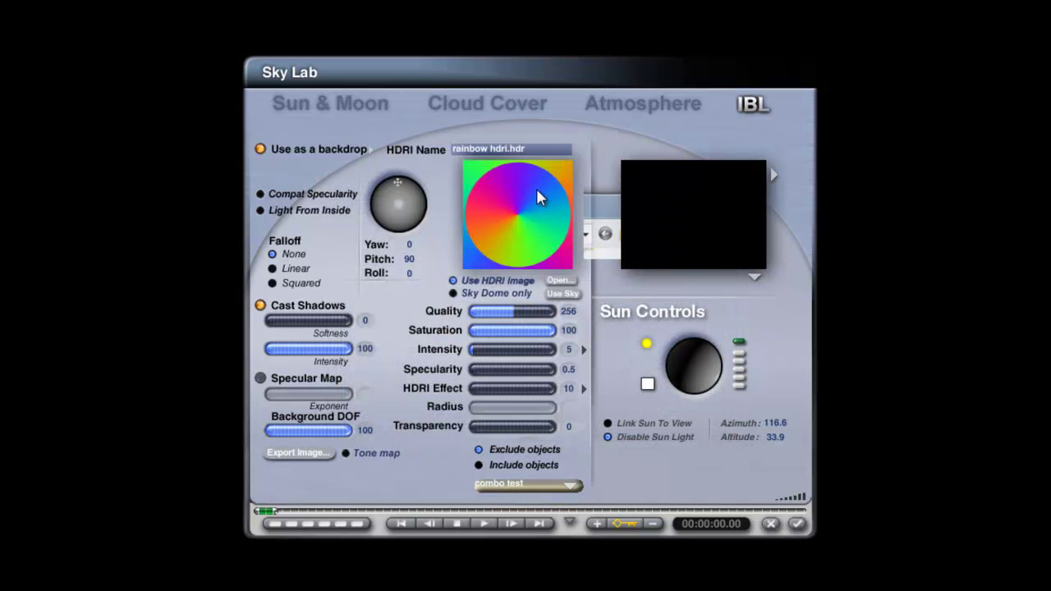
Set the HDRI quality to 16 and both its specularity and HDRI effect to 0.
{"action": "left_click", "coordinate": [568, 312]}
{"action": "type", "text": "16"}
{"action": "key", "text": "Return"}
{"action": "left_click", "coordinate": [568, 370]}
{"action": "type", "text": "0"}
{"action": "left_click", "coordinate": [568, 393]}
{"action": "type", "text": "0"}
{"action": "left_click", "coordinate": [572, 433]}
{"action": "key", "text": "Return"}
Set the HDRI backdrop to blend with the sky and apply the Sky Lab settings.
{"action": "left_click", "coordinate": [371, 151]}
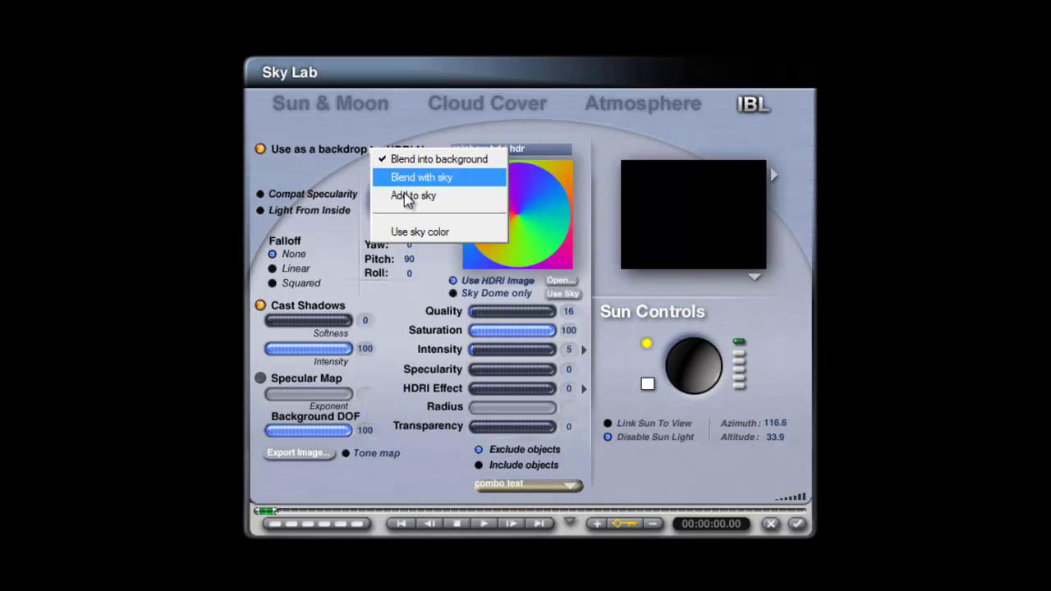
{"action": "left_click", "coordinate": [389, 178]}
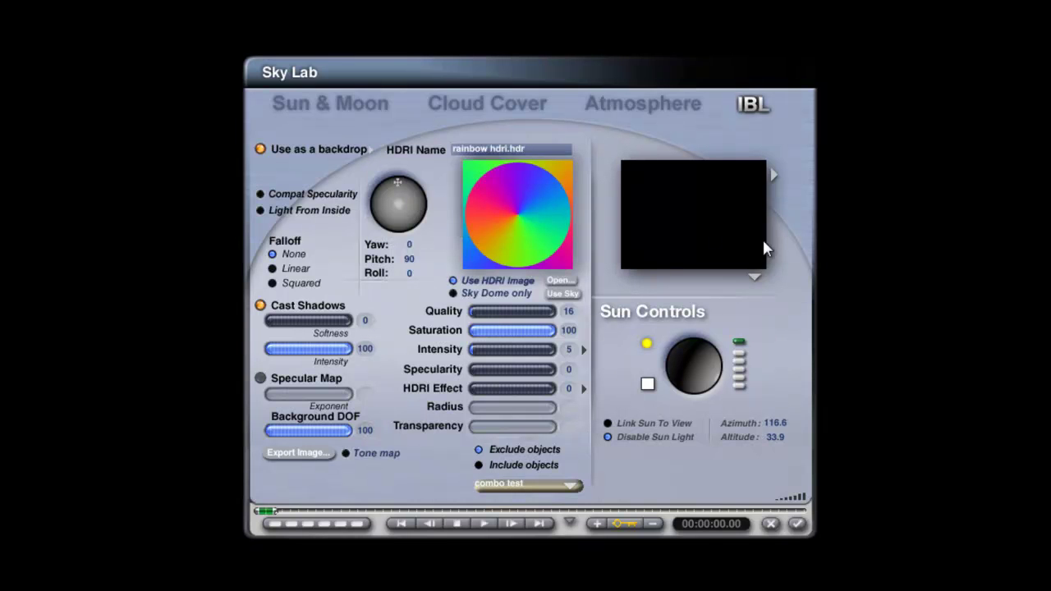
{"action": "left_click", "coordinate": [798, 524]}
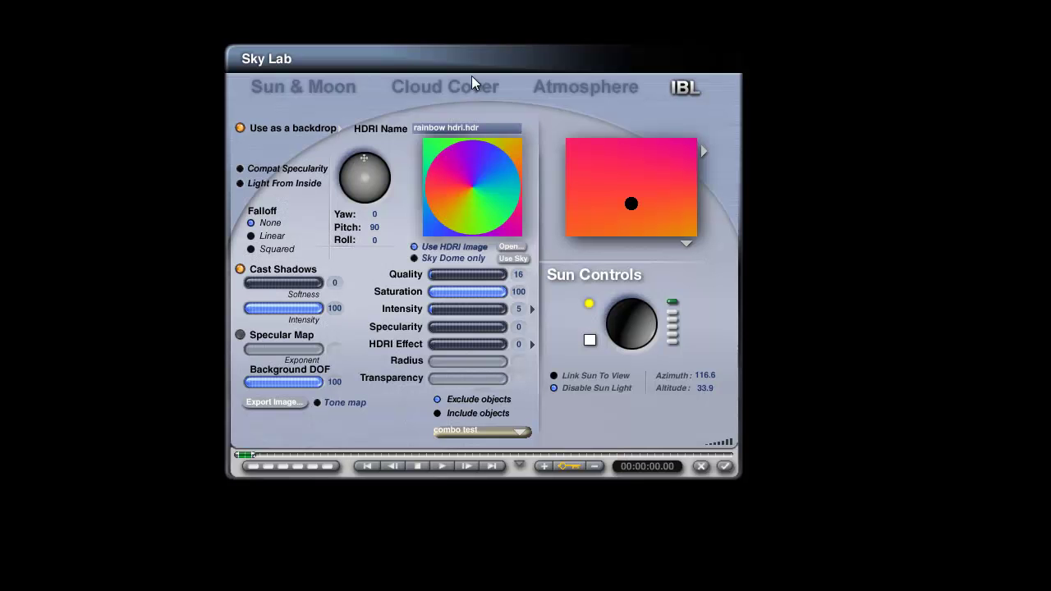
Show the scene in the Sky Lab preview and rotate the HDRI to about yaw 129.5 and pitch 45.
{"action": "left_click", "coordinate": [686, 244]}
{"action": "left_click", "coordinate": [707, 252]}
{"action": "left_click_drag", "start_coordinate": [372, 190], "coordinate": [349, 176]}
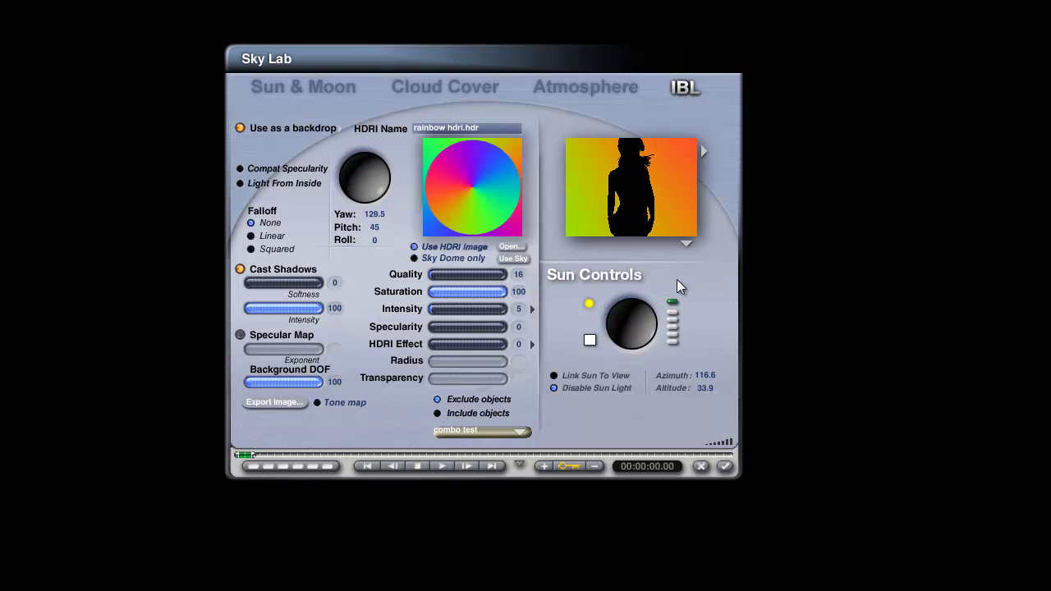
Try HDRI intensities of 1 and 2, apply the Sky Lab settings with 2 and render the scene.
{"action": "type", "text": "1"}
{"action": "key", "text": "Return"}
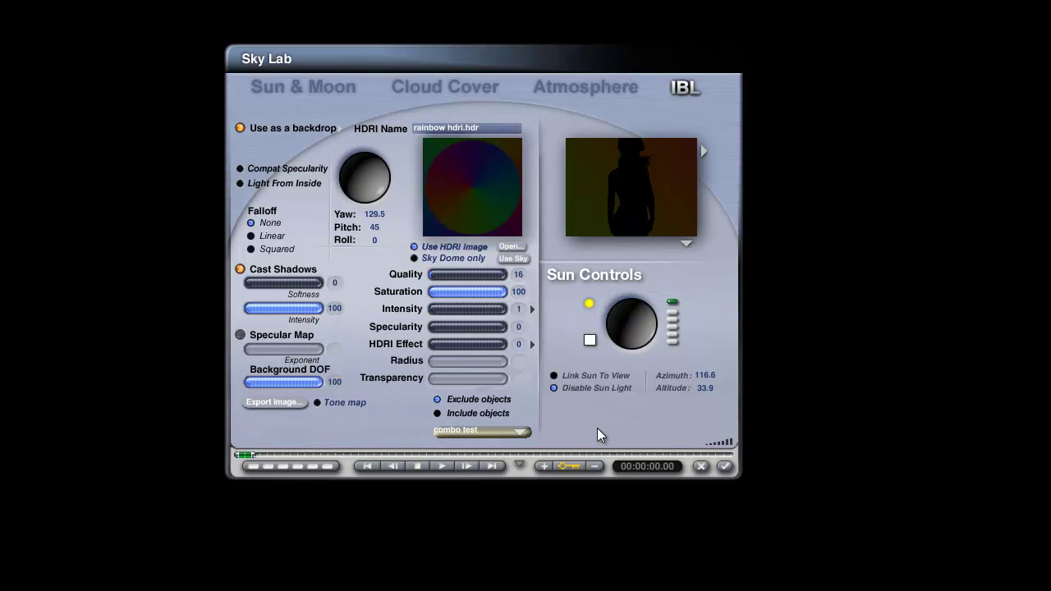
{"action": "left_click", "coordinate": [518, 311]}
{"action": "type", "text": "2"}
{"action": "key", "text": "Return"}
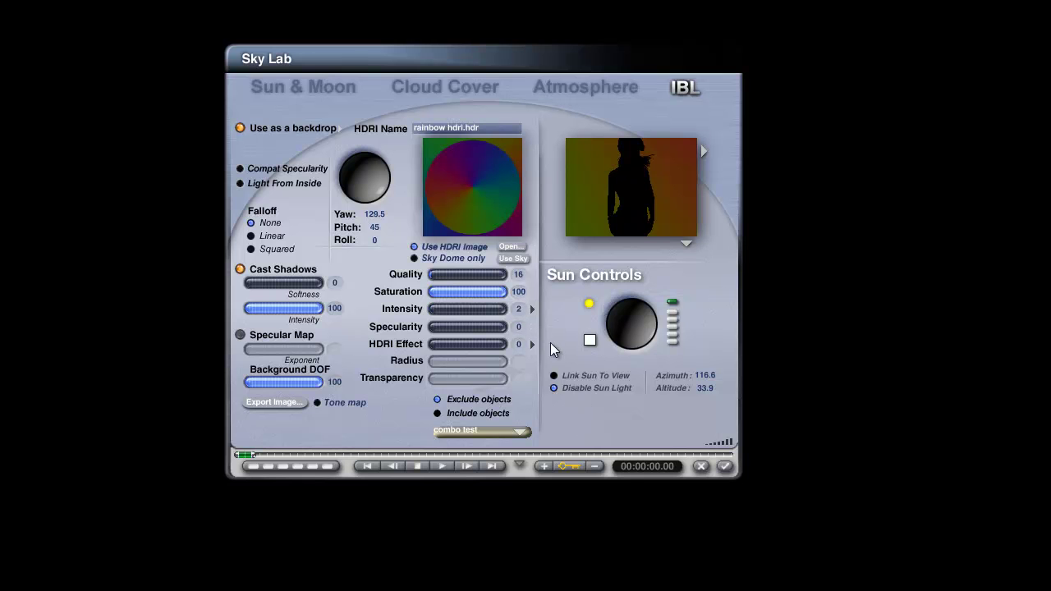
{"action": "left_click", "coordinate": [725, 466]}
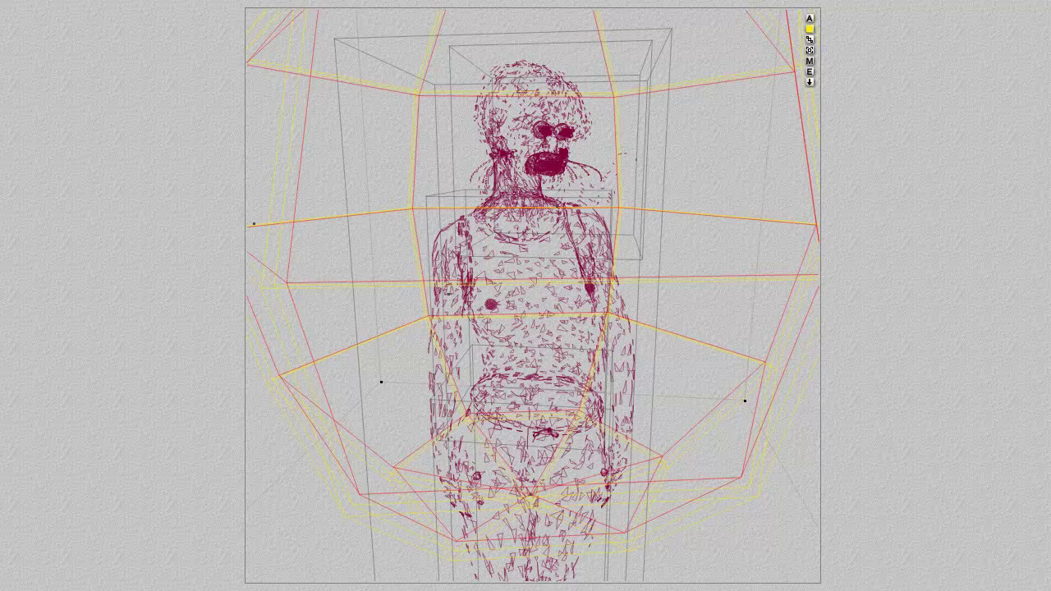
{"action": "key", "text": "ctrl+r"}
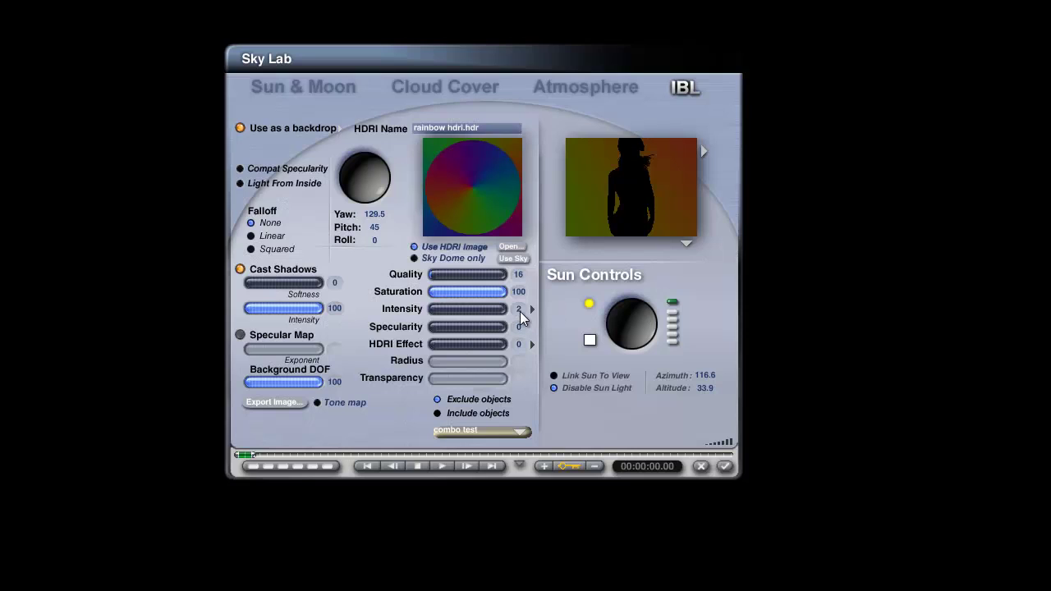
Set the HDRI intensity to 1 in the Sky Lab.
{"action": "left_click", "coordinate": [519, 312]}
{"action": "type", "text": "1"}
{"action": "key", "text": "Return"}
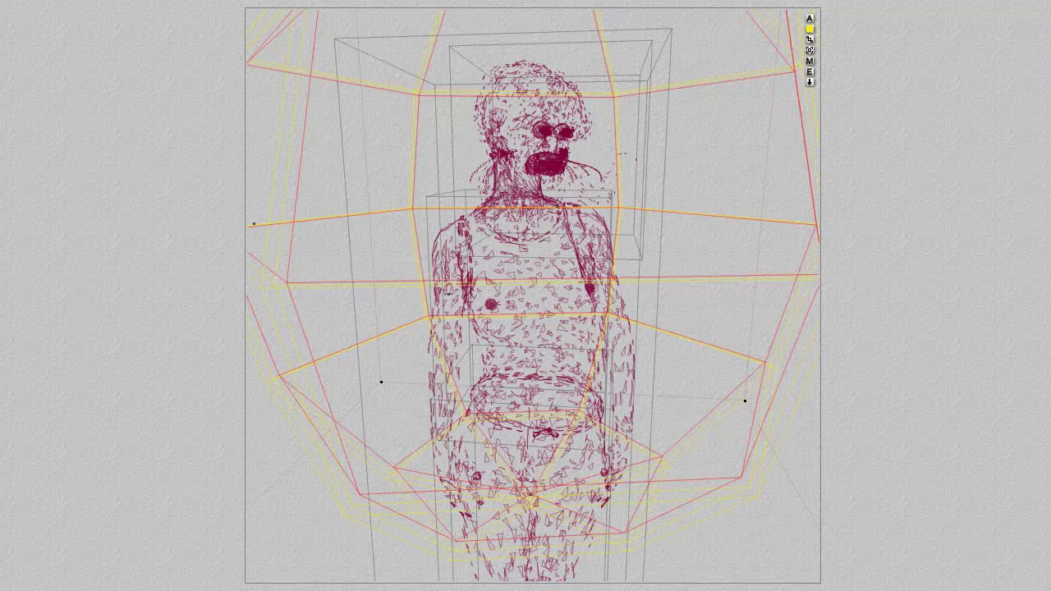